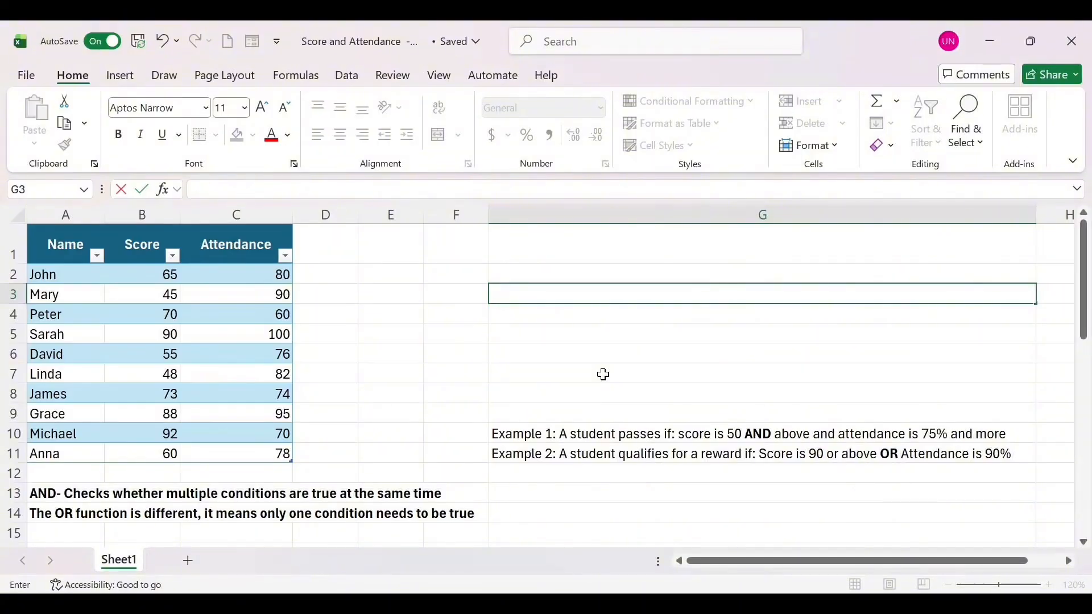
# - Try the formula =IF(B2>=50,"PASS","FAIL") in cell G3, and clear the cell
pyautogui.write('=')
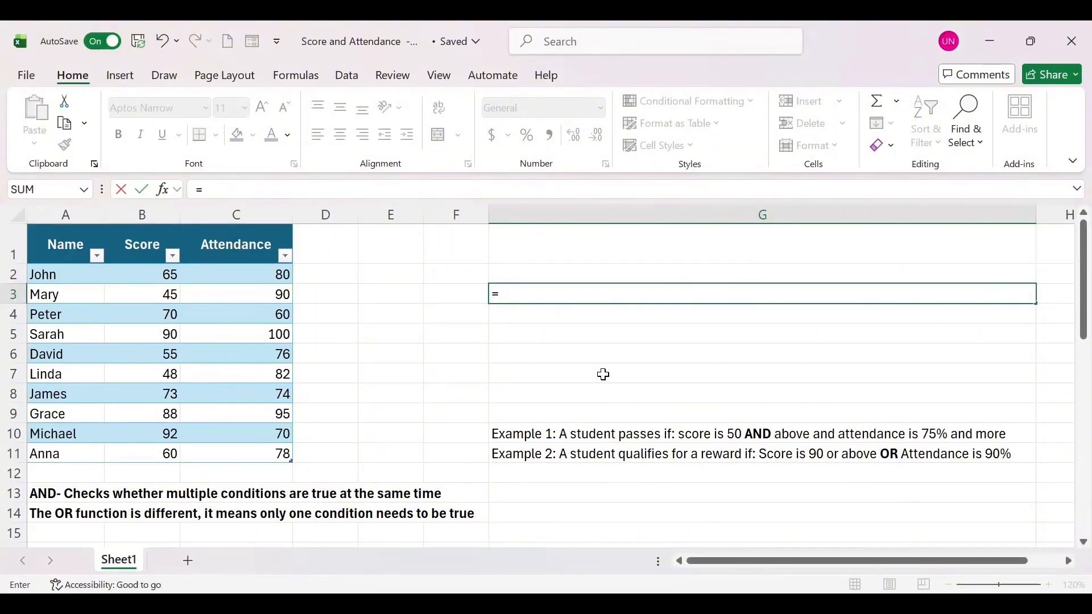
pyautogui.write('IF')
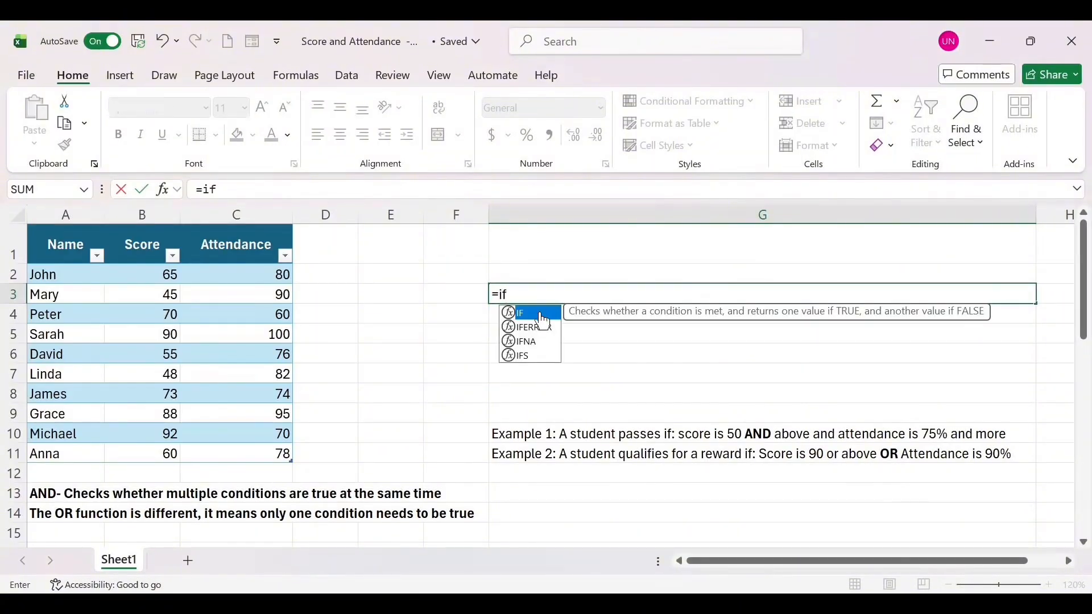
pyautogui.doubleClick(539, 312)
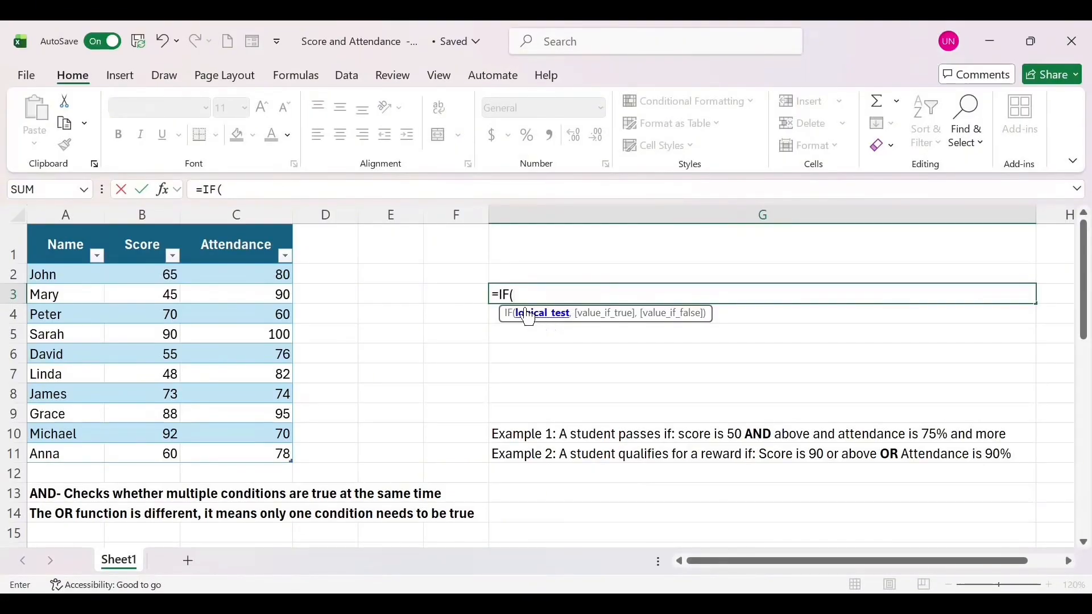
pyautogui.click(157, 278)
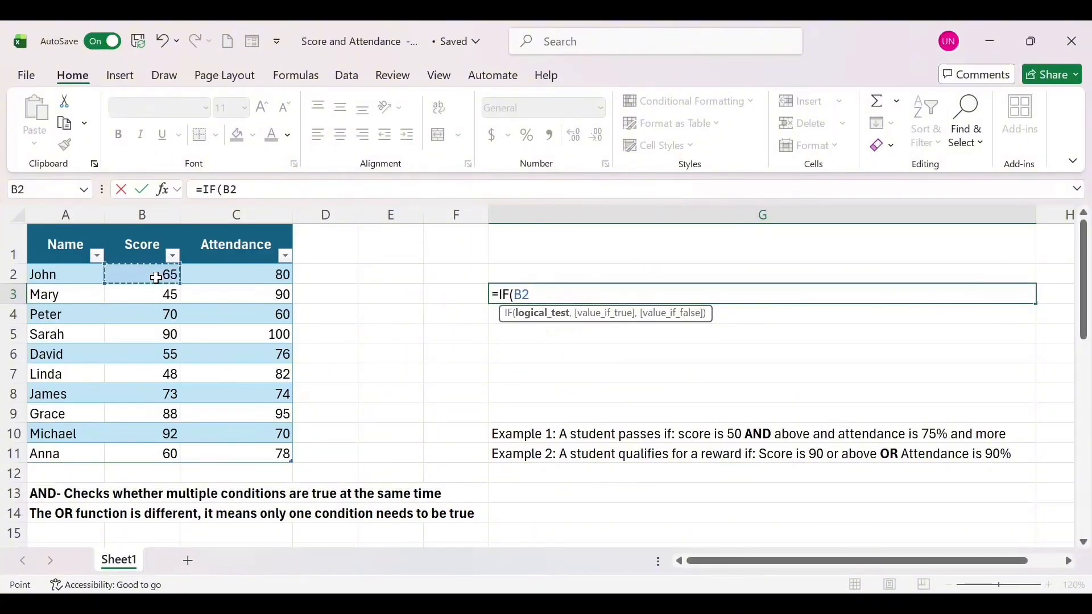
pyautogui.write('>=50')
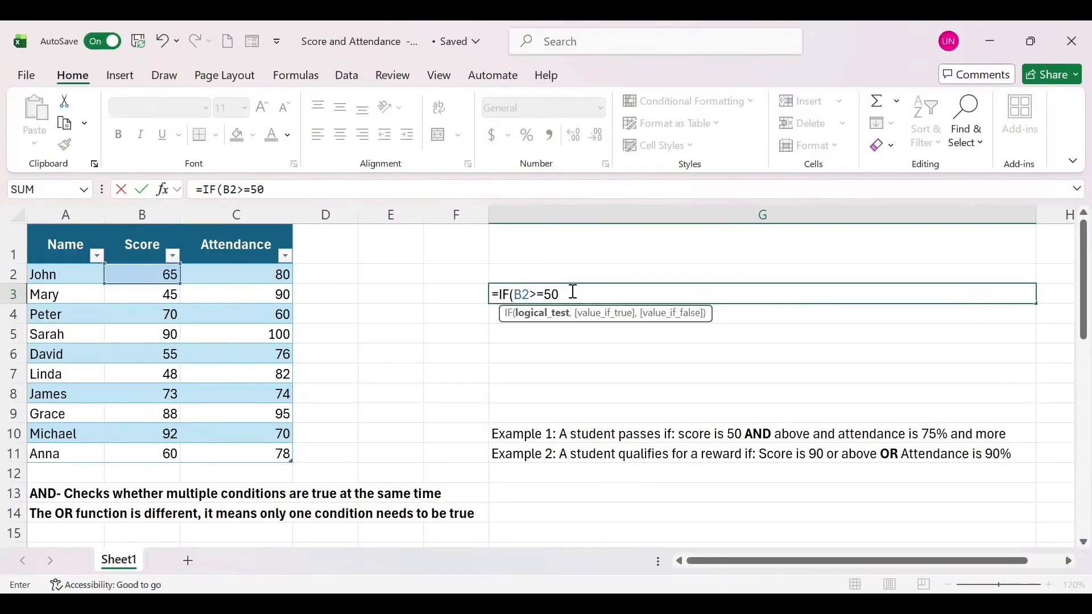
pyautogui.write(',')
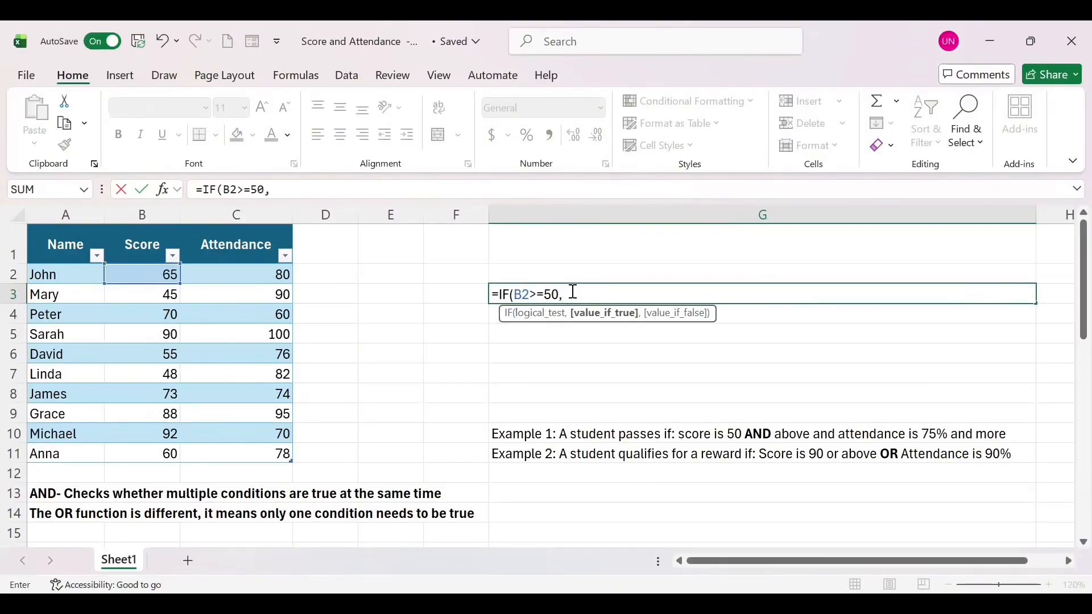
pyautogui.write('"PASS')
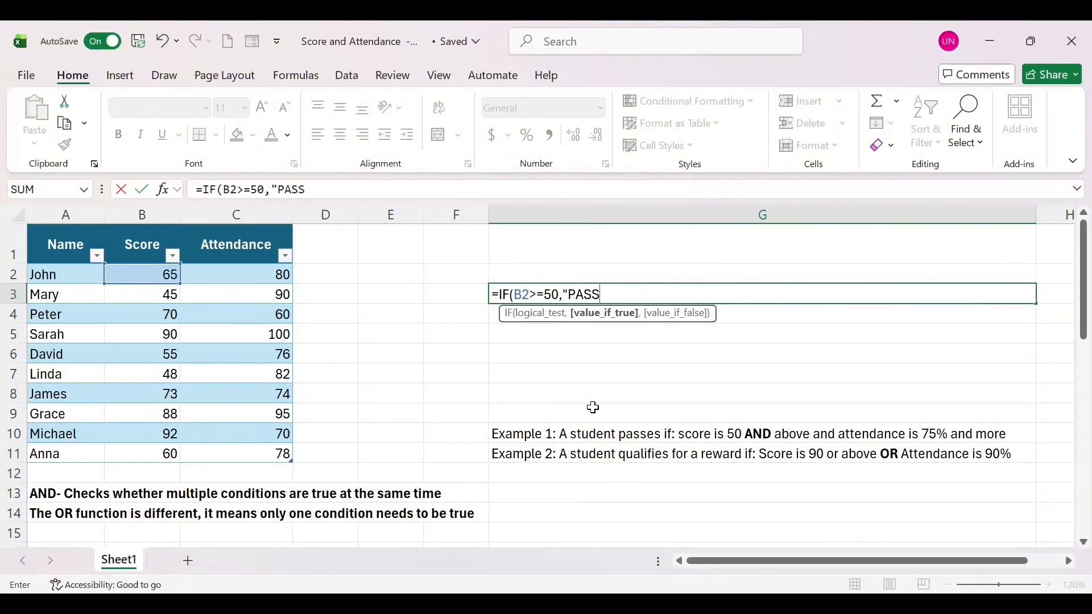
pyautogui.write('",')
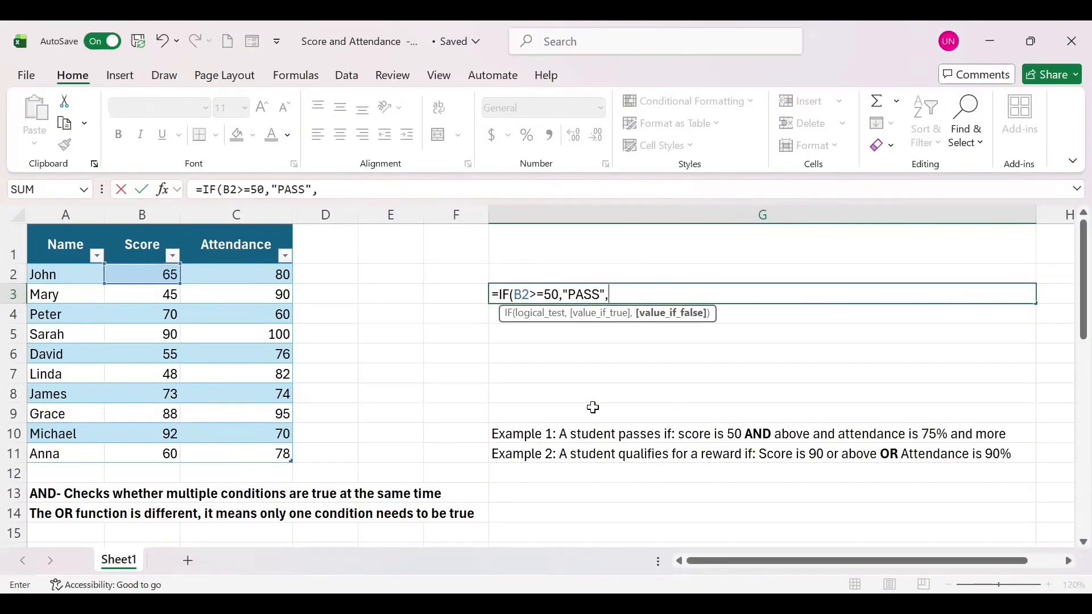
pyautogui.write('"FAIL')
pyautogui.write(')')
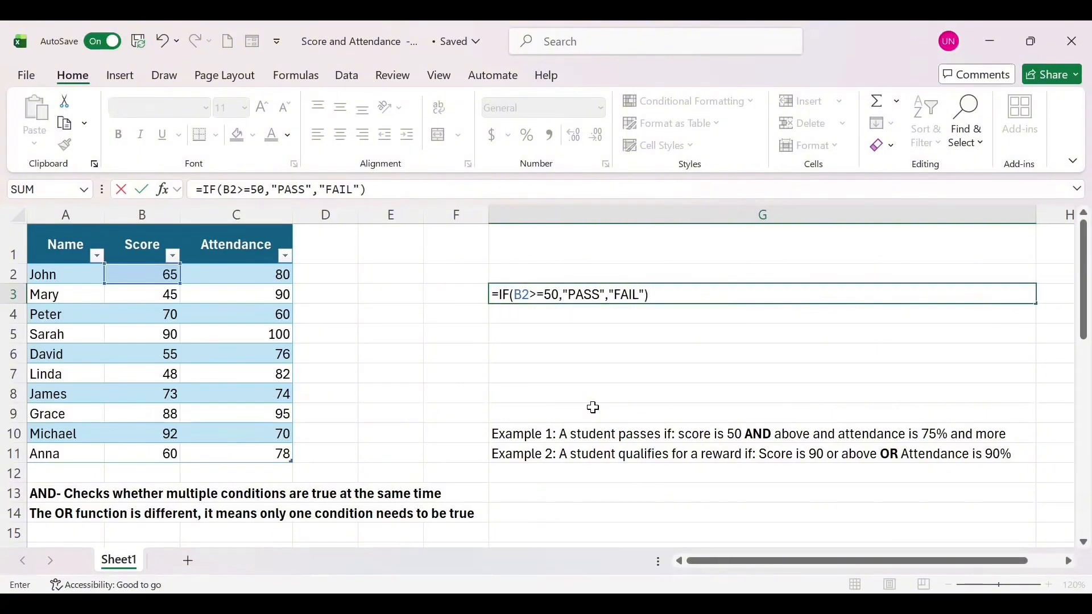
pyautogui.press('Return')
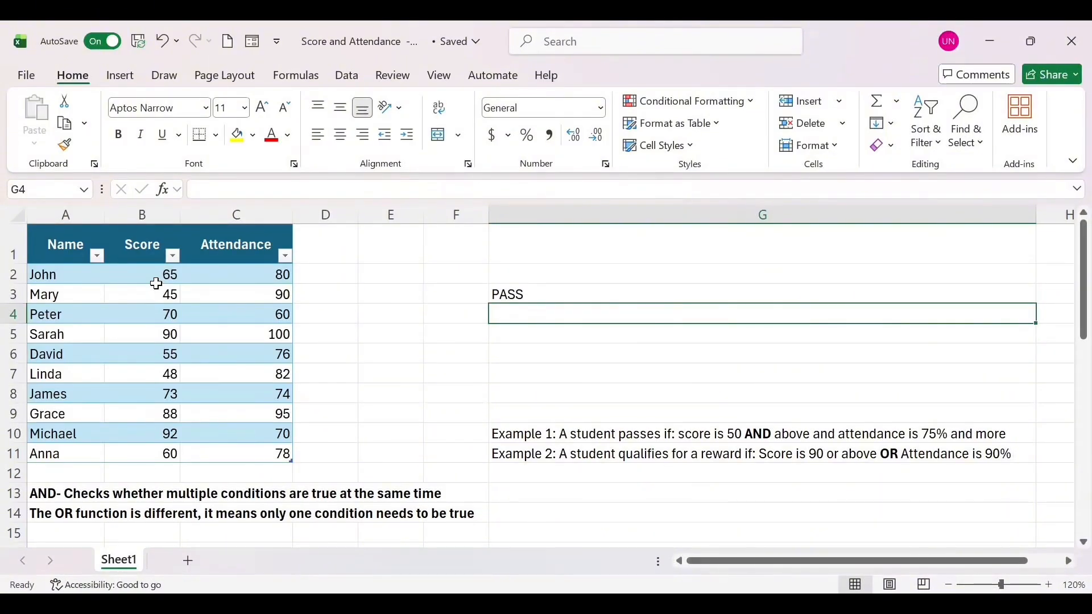
pyautogui.click(577, 294)
pyautogui.press('BackSpace')
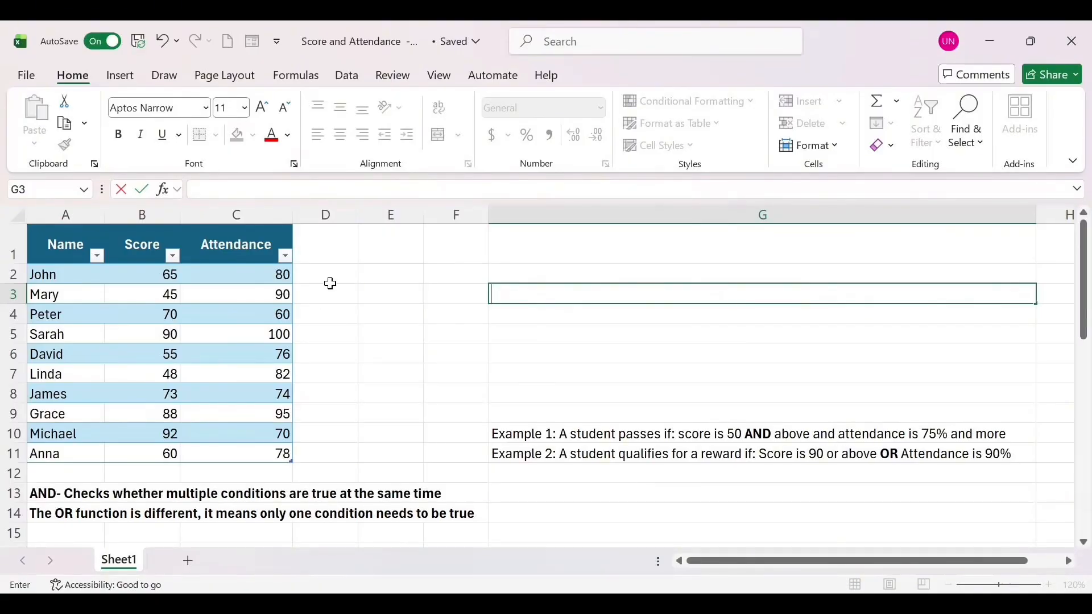
# - Start an IF formula in cell D2, beside the first student's attendance
pyautogui.click(325, 274)
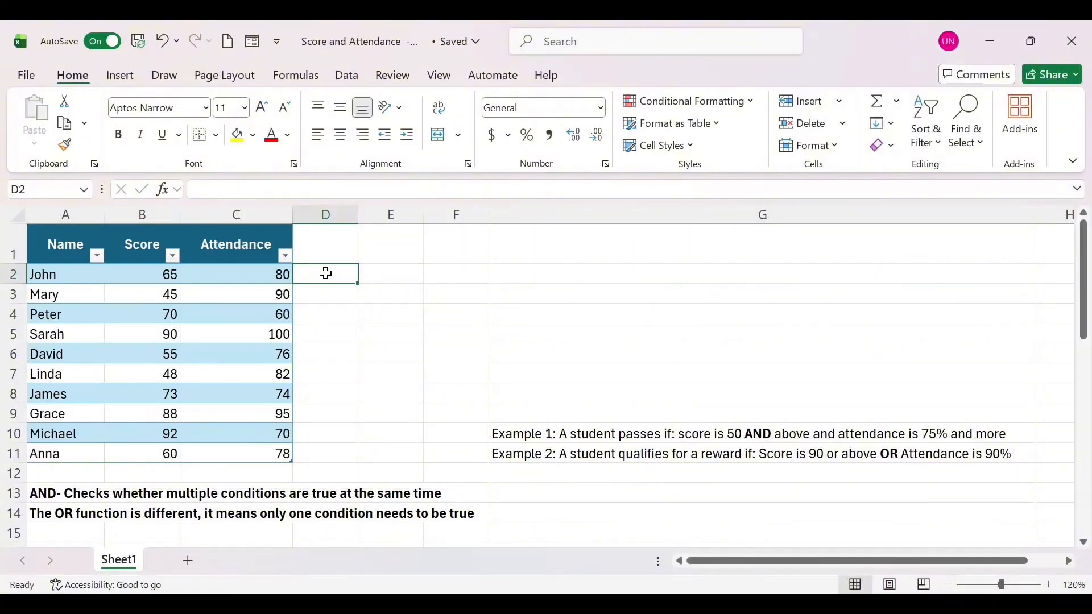
pyautogui.write('=')
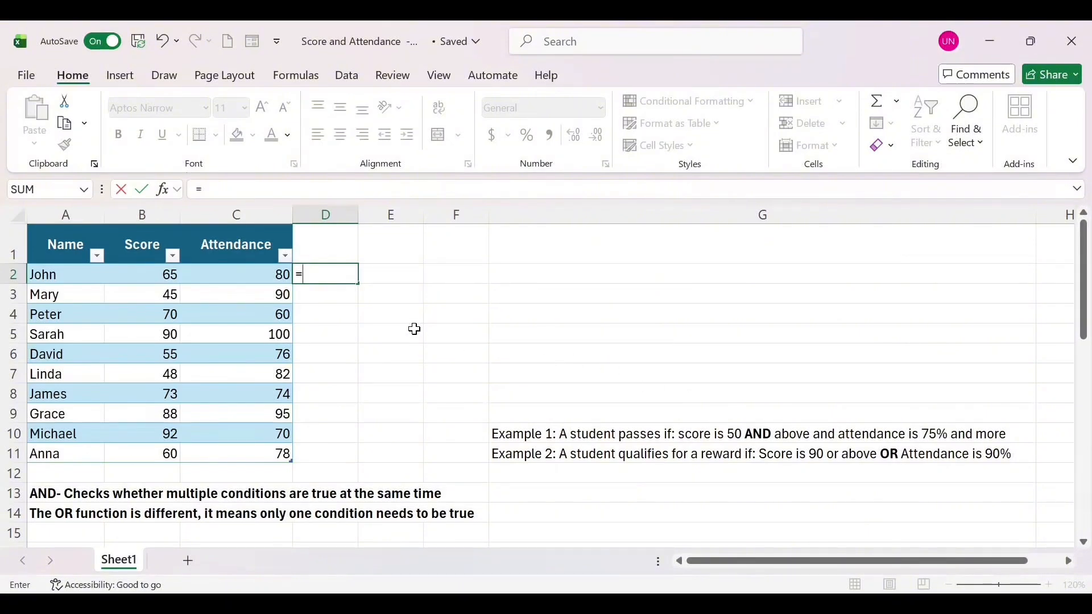
pyautogui.write('IF')
pyautogui.doubleClick(335, 293)
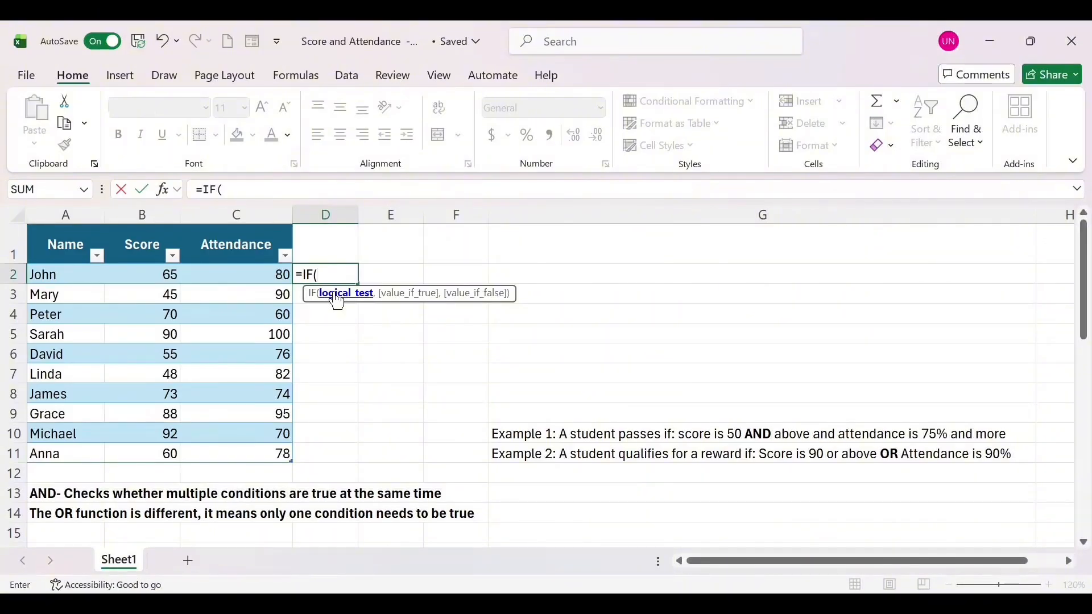
pyautogui.click(176, 274)
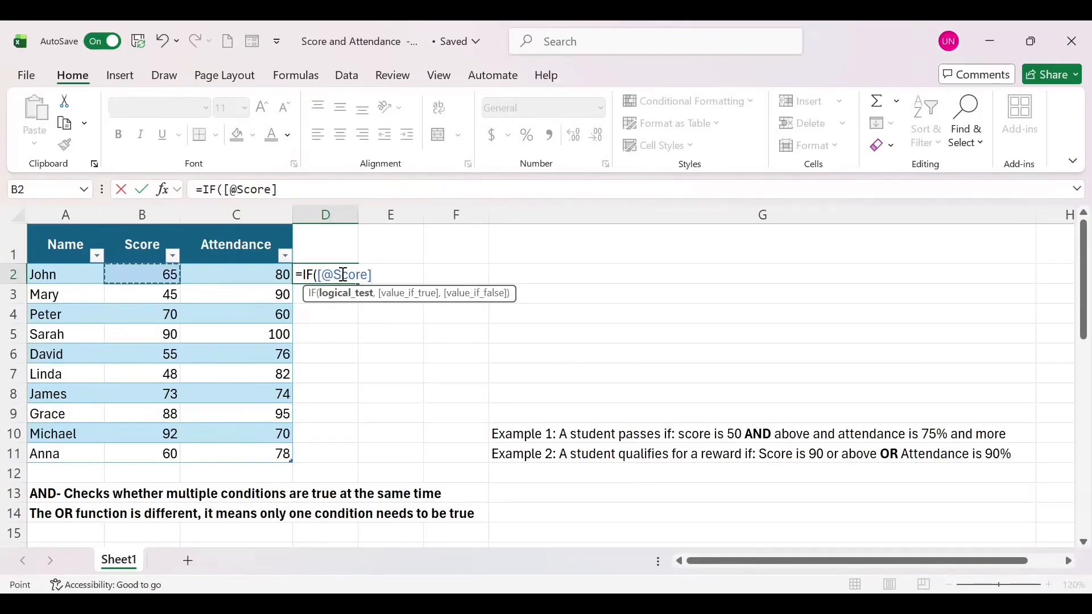
pyautogui.press('BackSpace')
pyautogui.press('BackSpace')
pyautogui.press('BackSpace')
pyautogui.press('BackSpace')
pyautogui.press('BackSpace')
pyautogui.press('BackSpace')
pyautogui.press('BackSpace')
pyautogui.press('BackSpace')
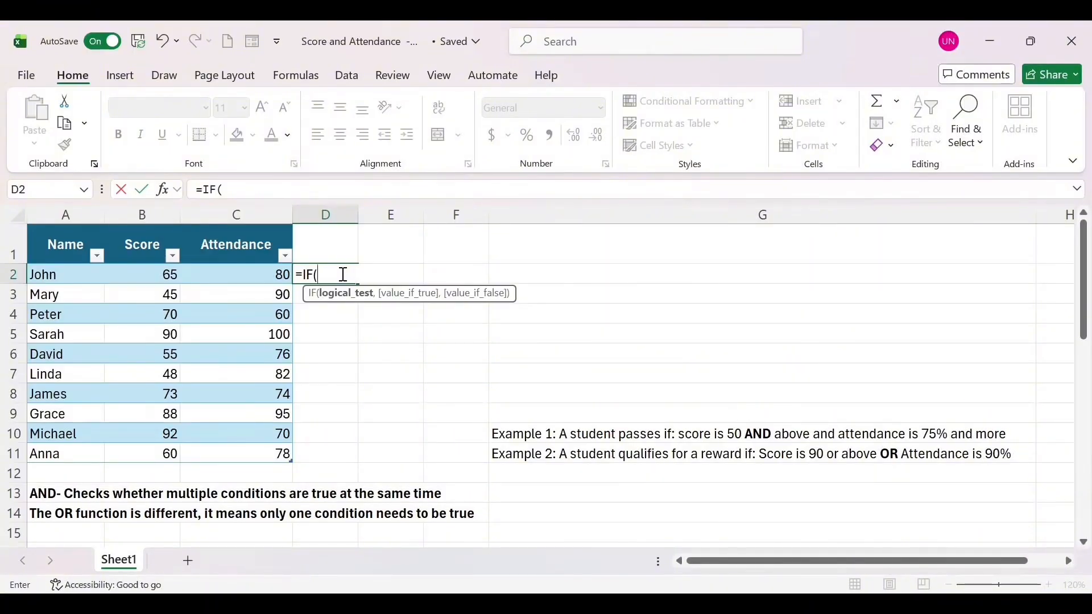
# - Add the score condition B2>=50 followed by a comma to the IF formula in D2
pyautogui.write('B2')
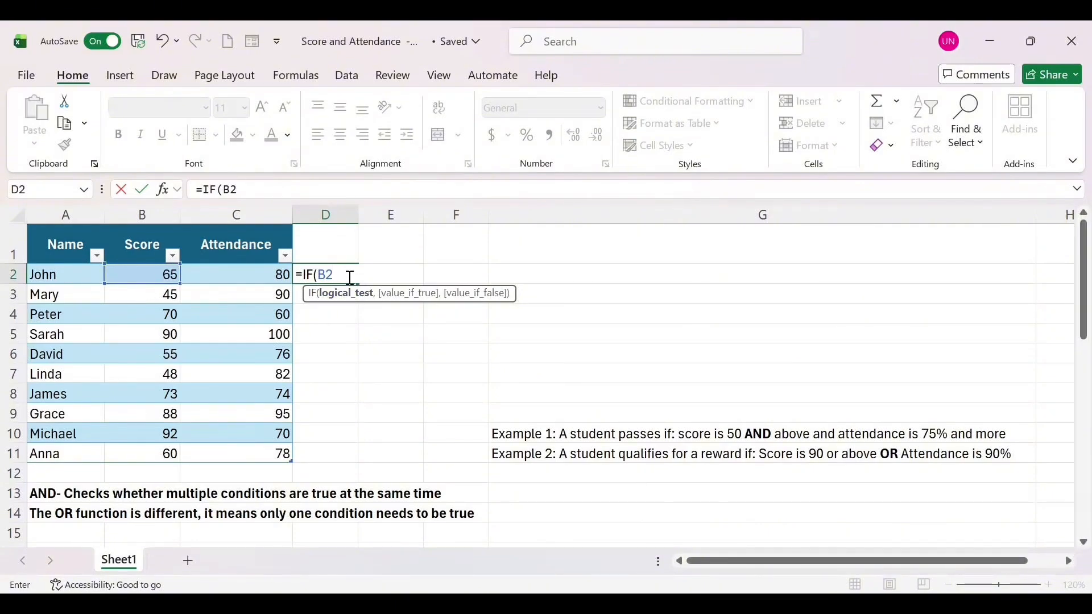
pyautogui.write('>=50,')
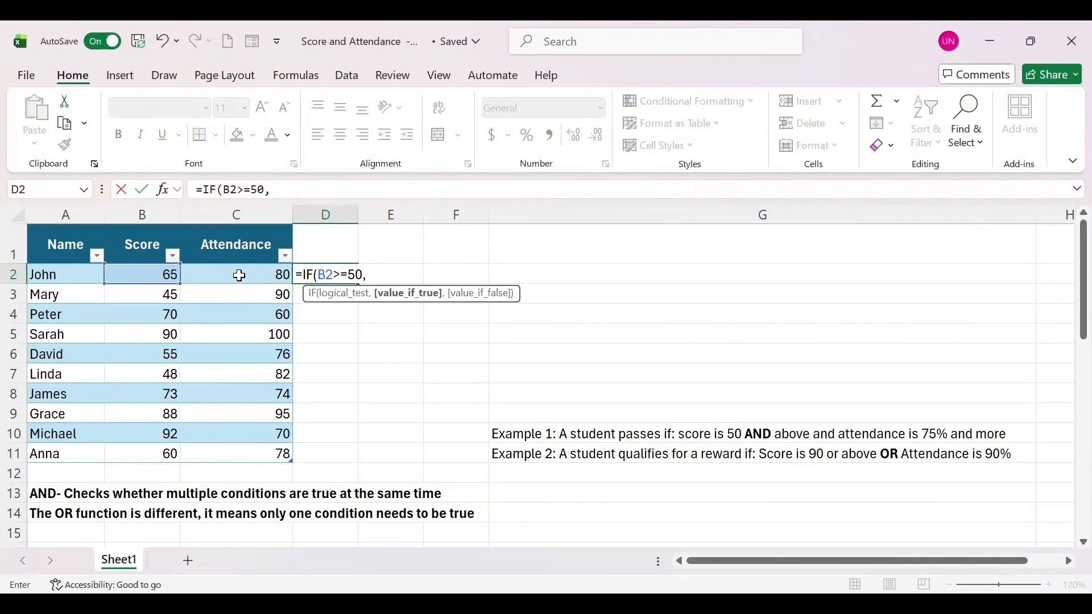
pyautogui.click(239, 275)
pyautogui.press('BackSpace')
pyautogui.press('BackSpace')
pyautogui.press('BackSpace')
pyautogui.press('BackSpace')
pyautogui.press('BackSpace')
pyautogui.press('BackSpace')
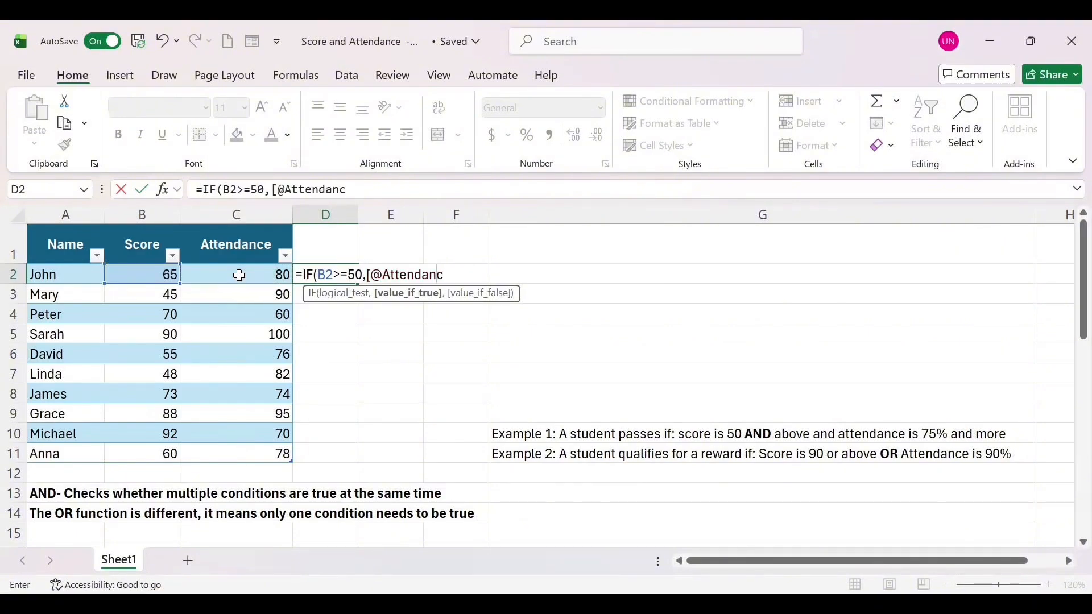
pyautogui.press('BackSpace')
pyautogui.press('BackSpace')
pyautogui.press('BackSpace')
pyautogui.press('BackSpace')
pyautogui.press('BackSpace')
pyautogui.press('BackSpace')
pyautogui.press('BackSpace')
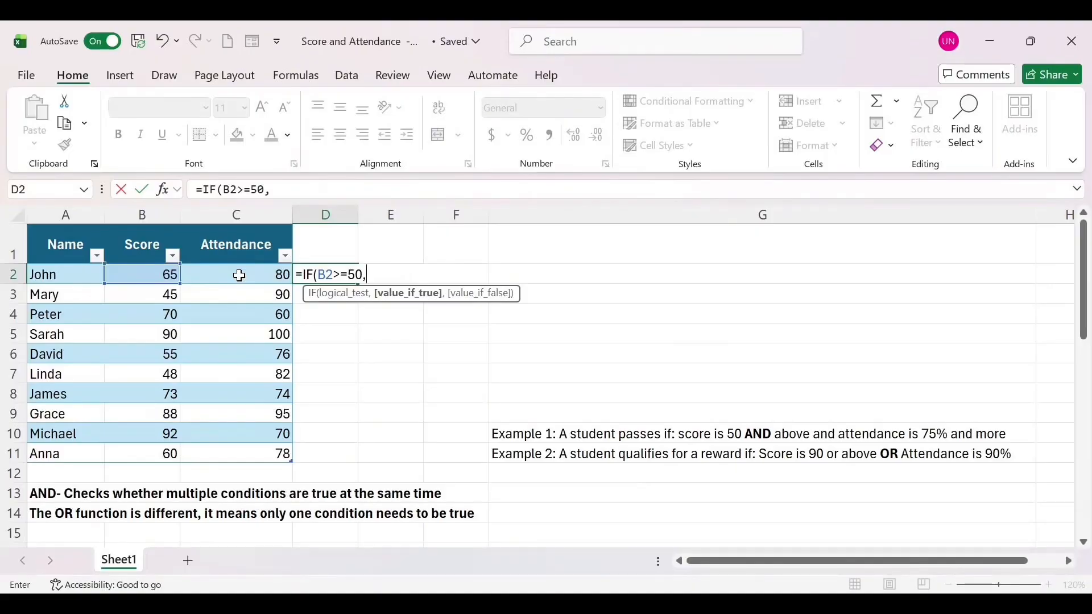
# - Add the attendance condition C2>=75 to the D2 formula, followed by a closing parenthesis and a comma
pyautogui.write('C2')
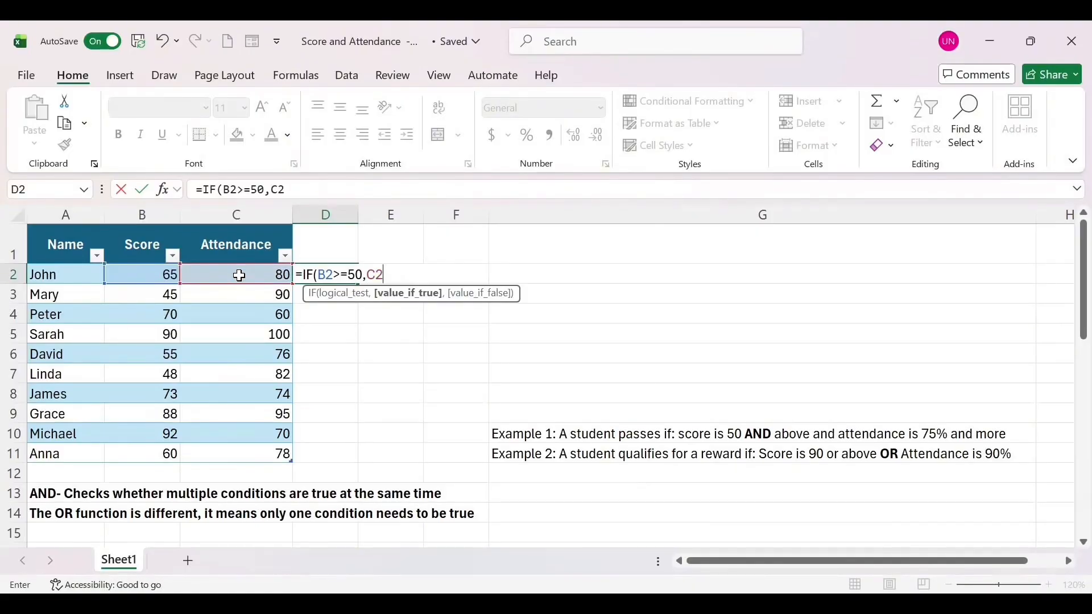
pyautogui.write('>=75')
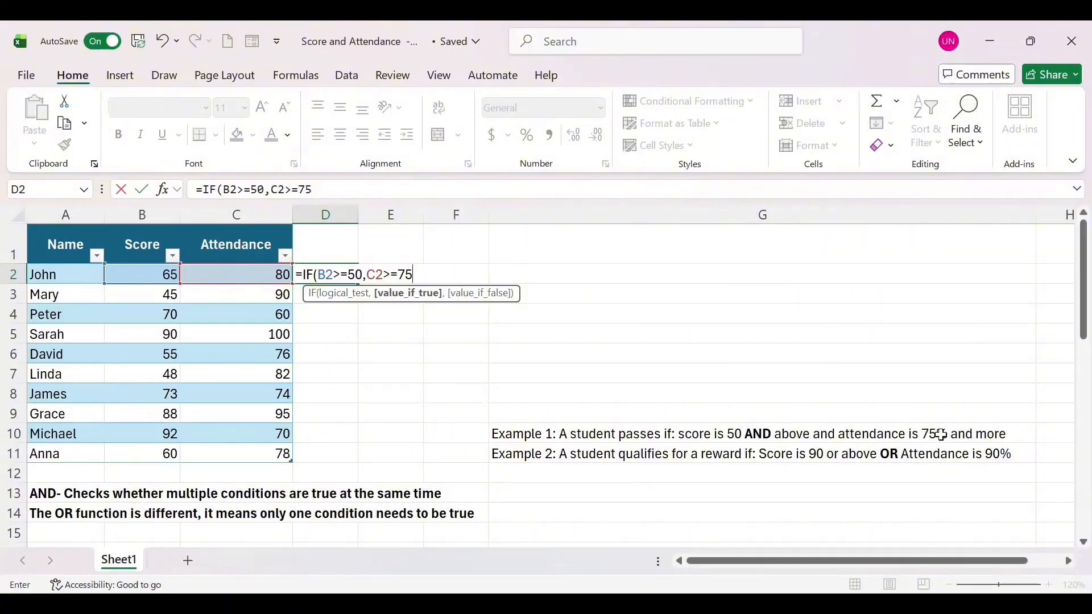
pyautogui.write('),')
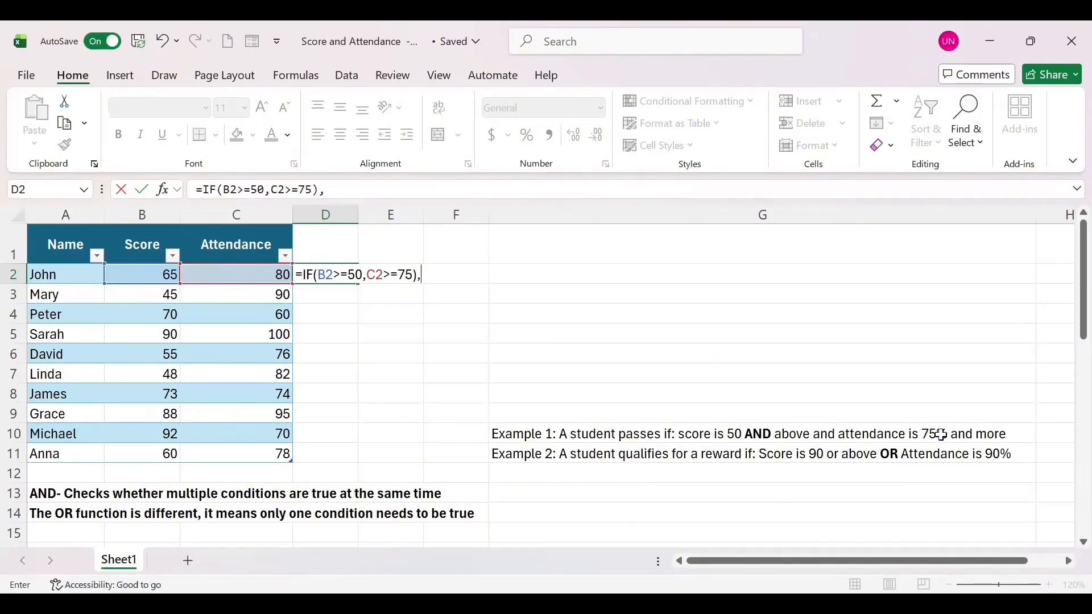
# - Complete the D2 formula with "PASS" as the true result, "FAIL" as the false result and a closing parenthesis
pyautogui.write('"')
pyautogui.write('pAD')
pyautogui.press('BackSpace')
pyautogui.press('BackSpace')
pyautogui.press('BackSpace')
pyautogui.write('PASS","FAIL')
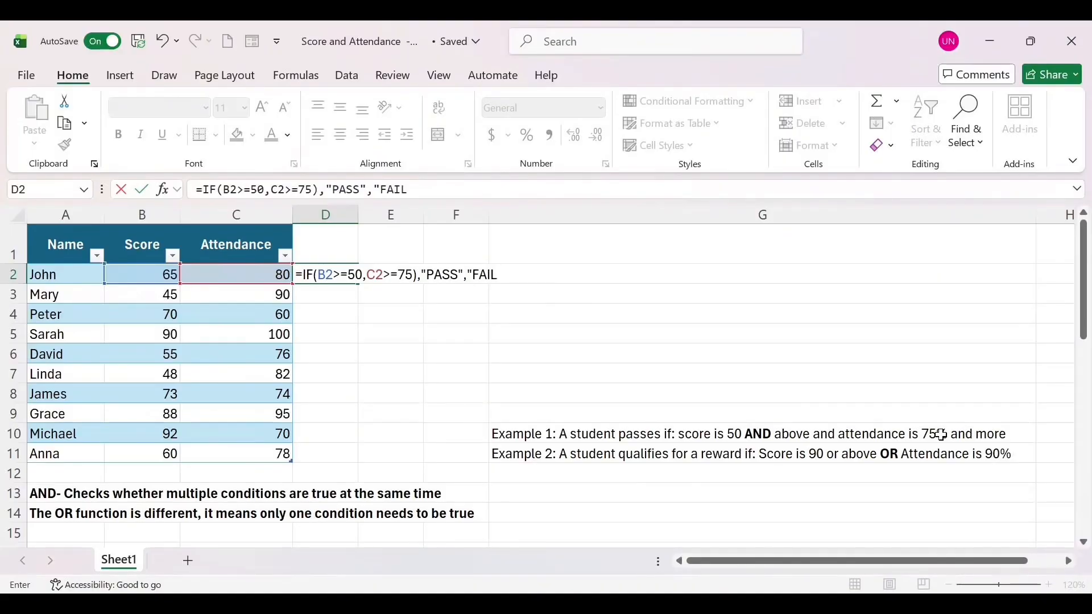
pyautogui.write('")')
# - Wrap the score and attendance conditions of the D2 formula in an AND function
pyautogui.click(315, 274)
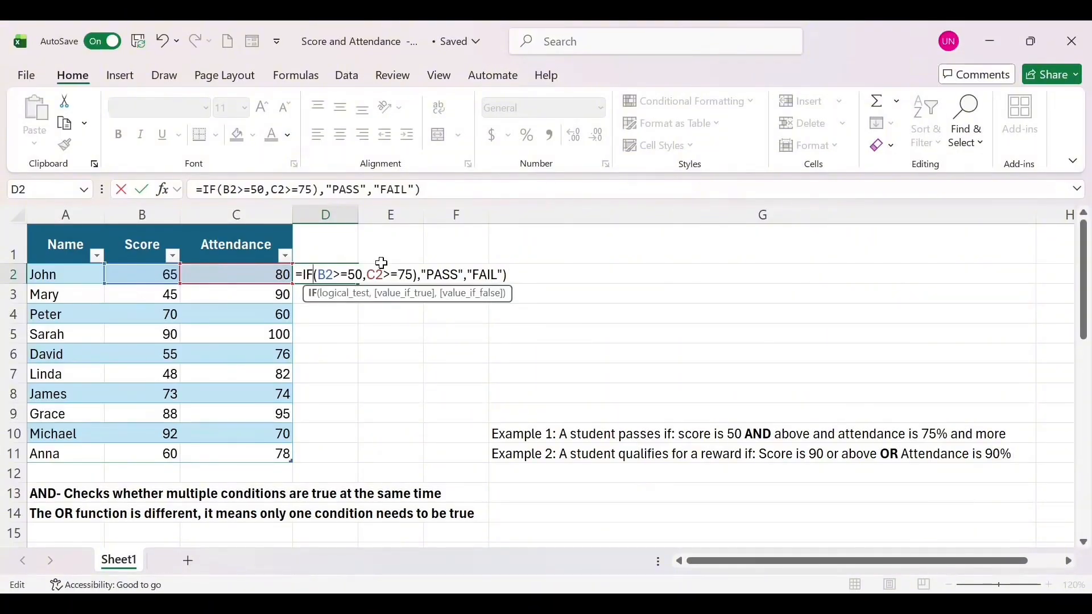
pyautogui.write('(')
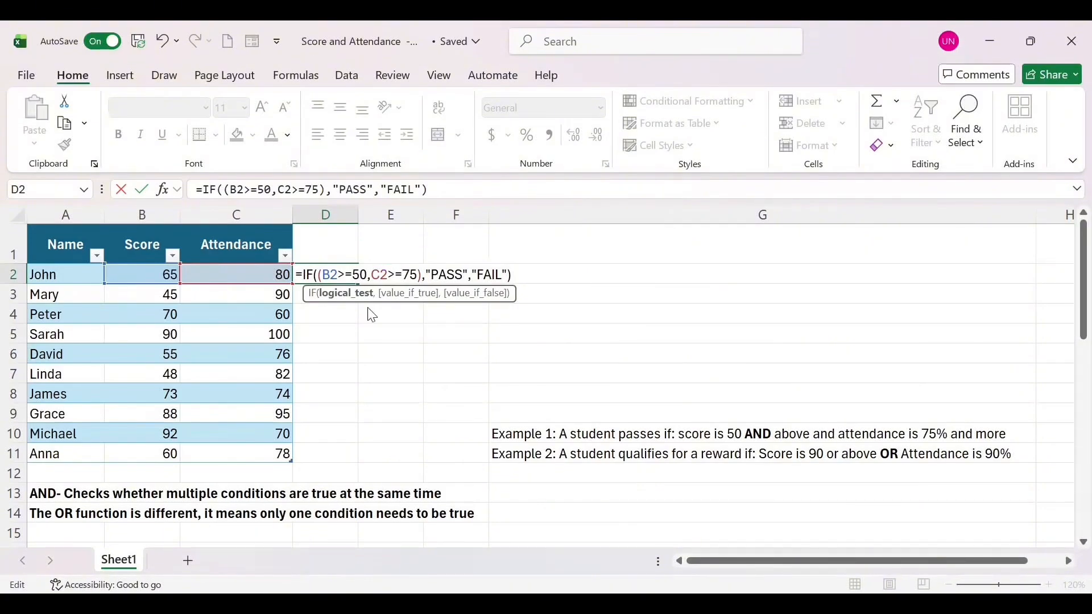
pyautogui.press('Left')
pyautogui.write('AND')
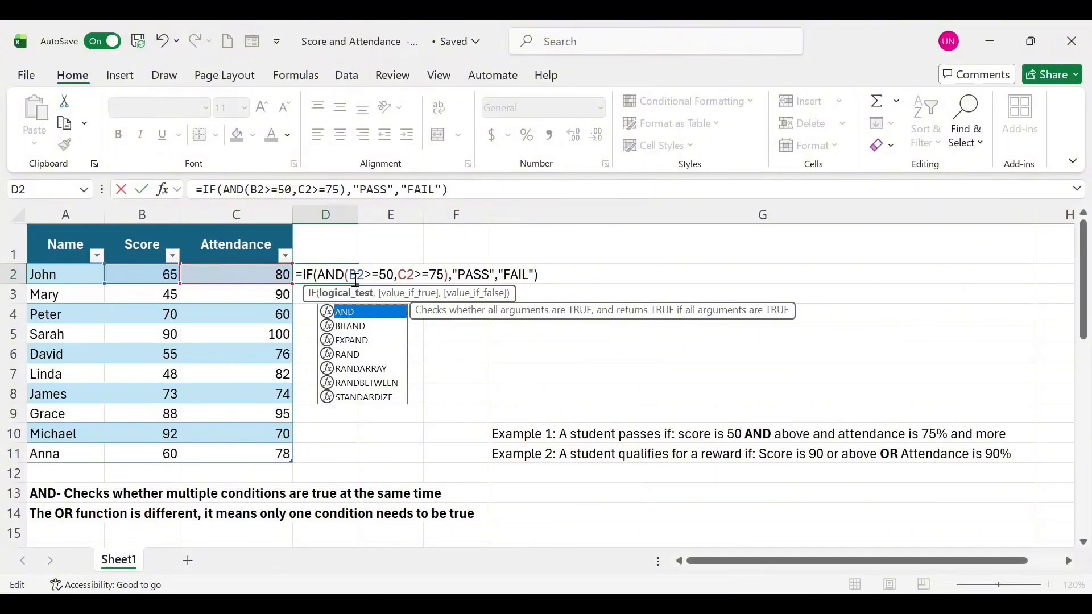
# - Commit the D2 formula as =IF(AND(B2>=50,C2>=75),"PASS","FAIL"), accepting the proposed parenthesis correction
pyautogui.click(572, 271)
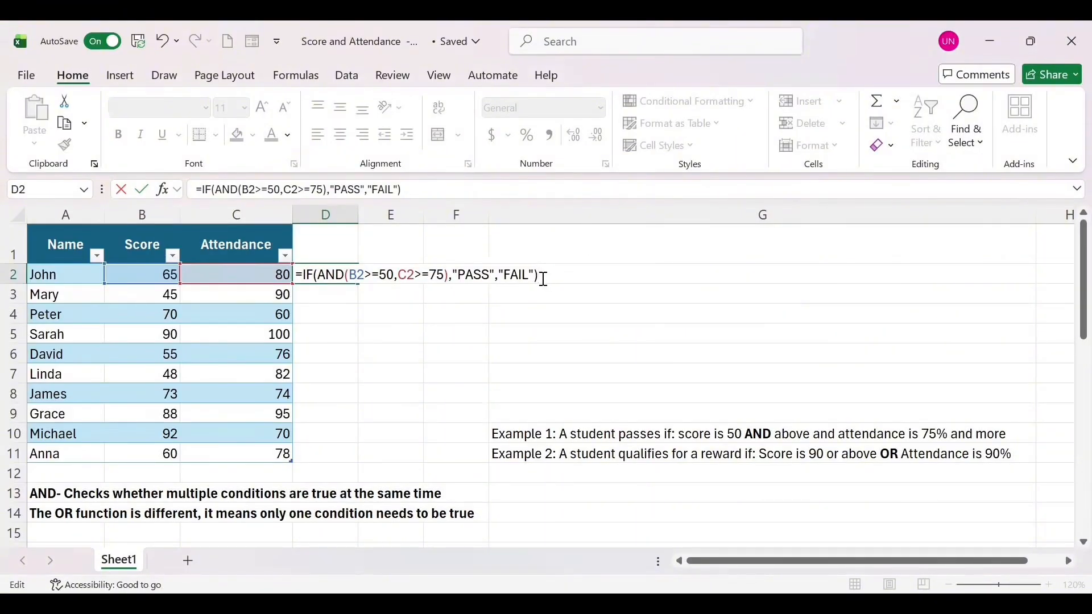
pyautogui.write(')')
pyautogui.press('Return')
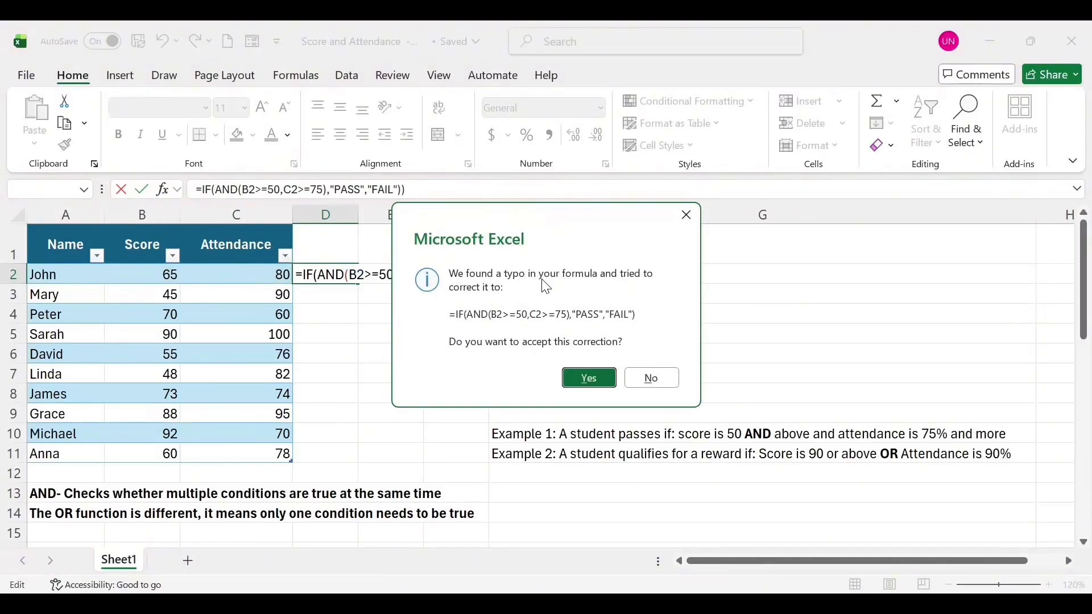
pyautogui.click(591, 378)
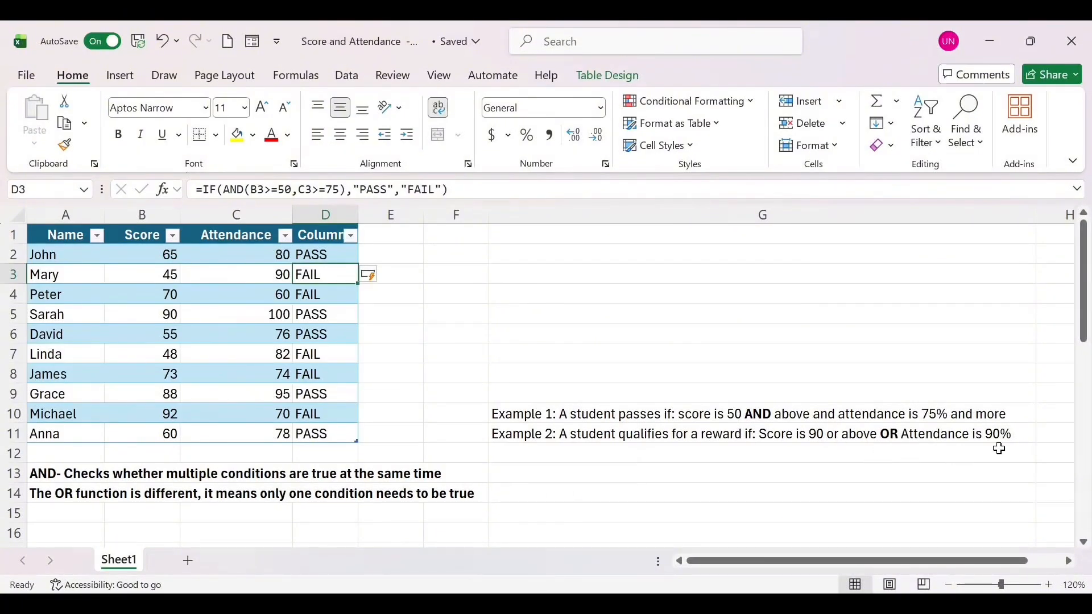
# - Rename the header in D1 as GRADE and toggle the bold formatting of its text
pyautogui.doubleClick(328, 236)
pyautogui.moveTo(354, 235); pyautogui.dragTo(302, 236)
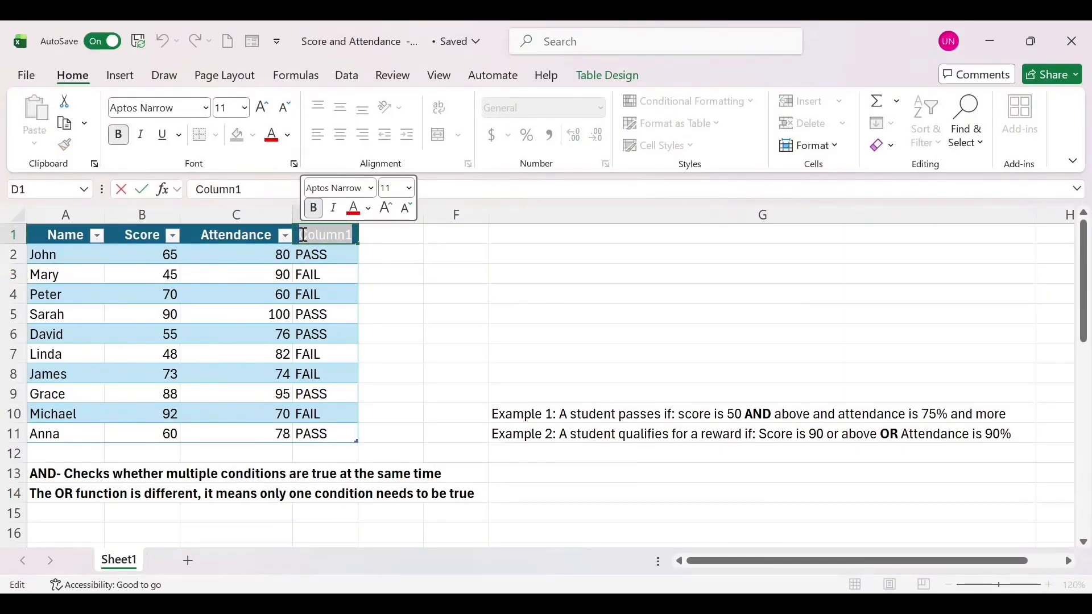
pyautogui.write('GRADE')
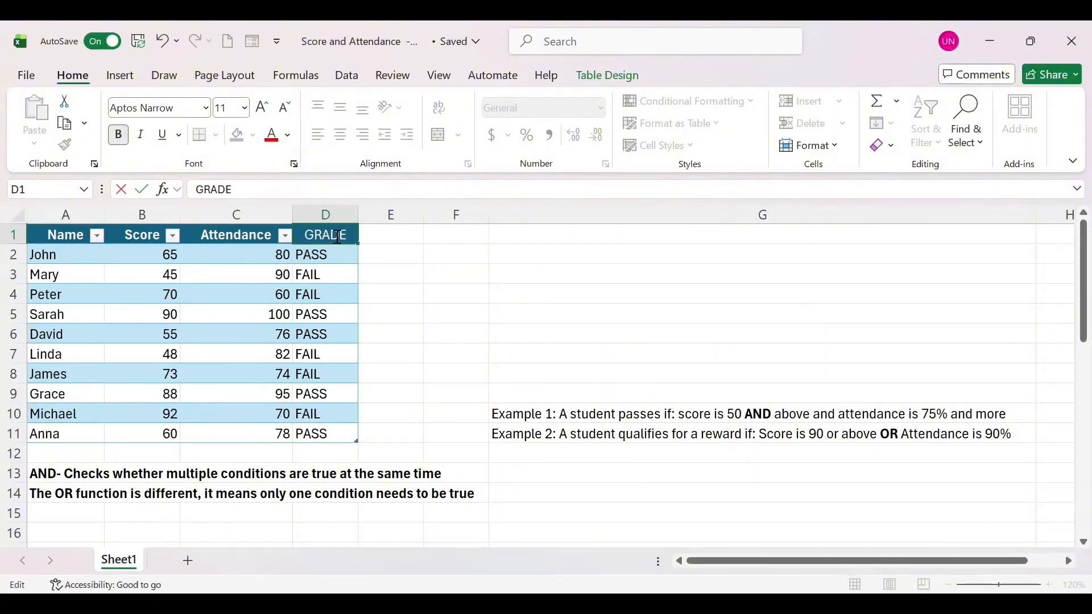
pyautogui.moveTo(349, 233); pyautogui.dragTo(305, 235)
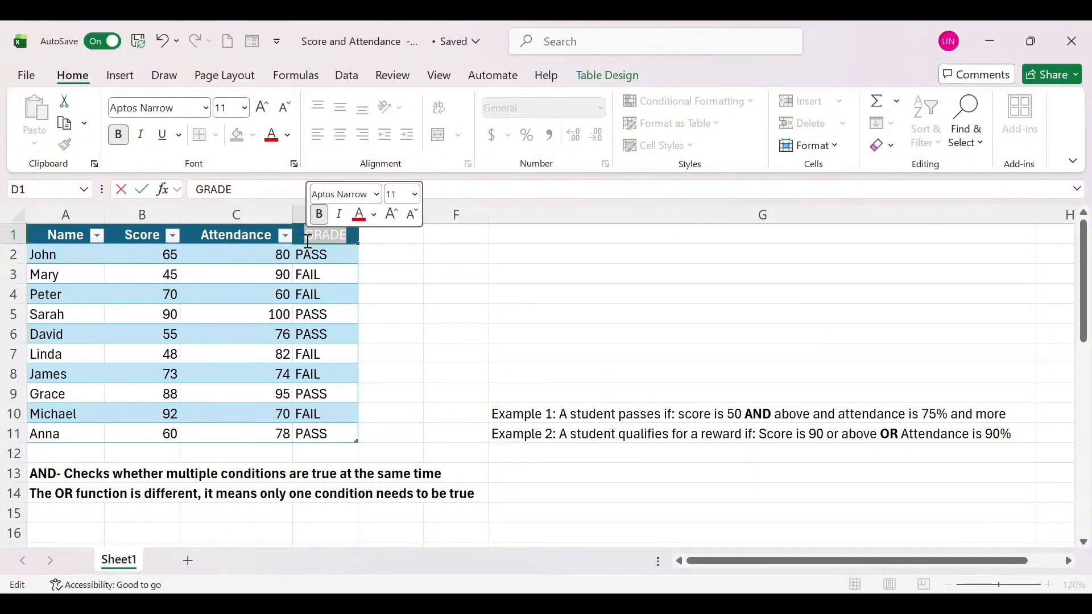
pyautogui.click(123, 142)
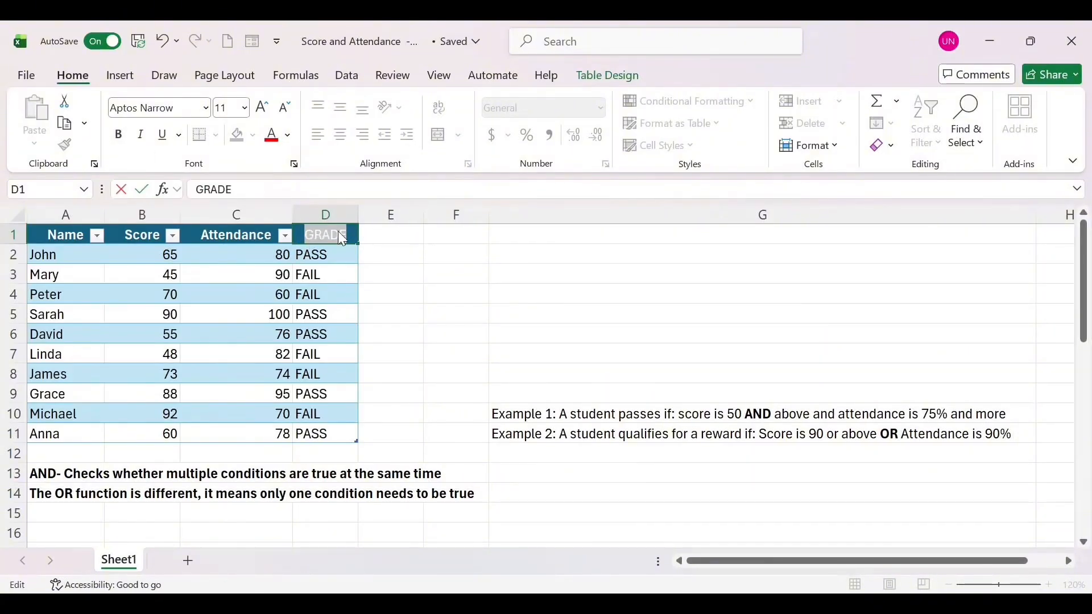
pyautogui.click(428, 283)
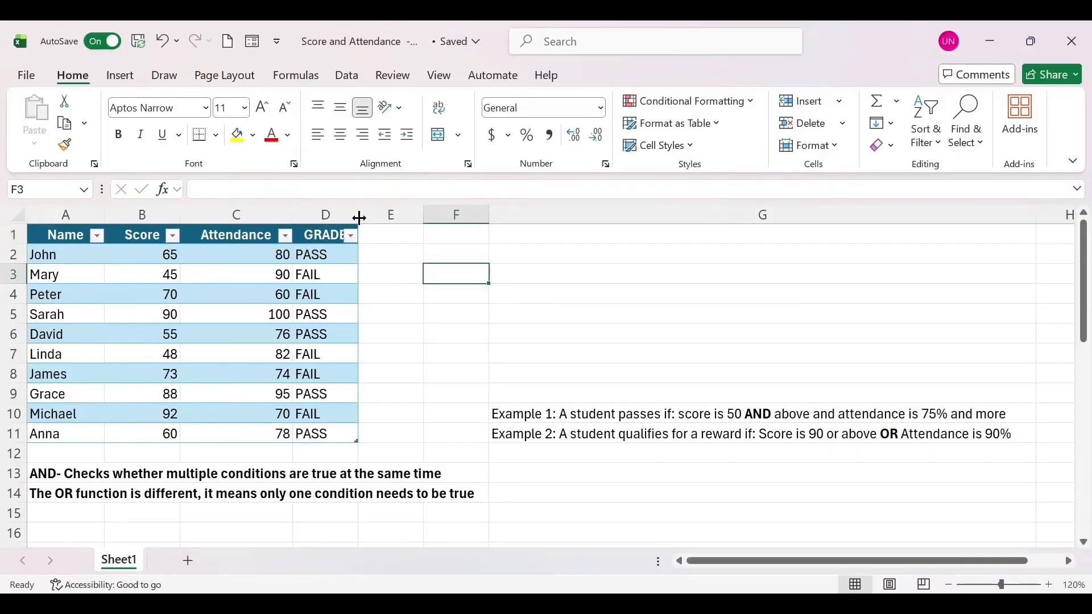
# - Fit column D's width to its contents and add a REWARD header in E1
pyautogui.doubleClick(358, 215)
pyautogui.click(410, 264)
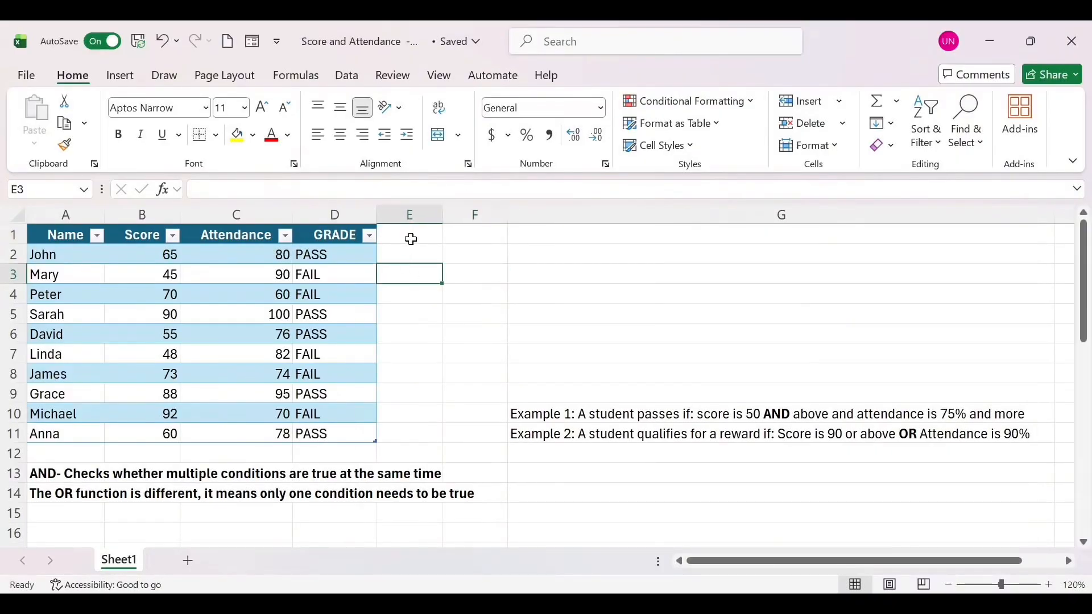
pyautogui.click(414, 232)
pyautogui.write('BE')
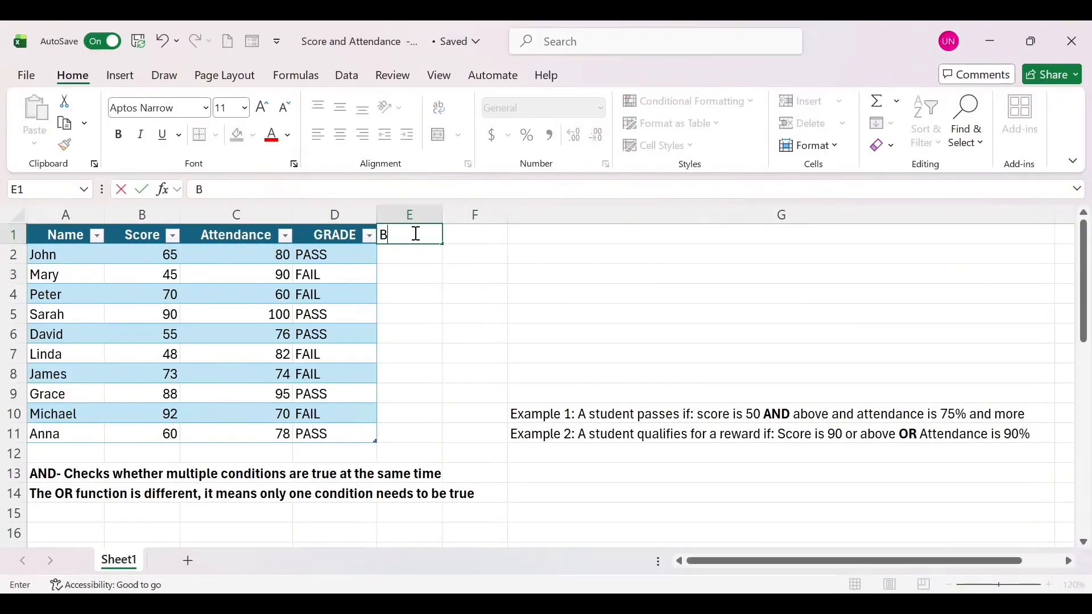
pyautogui.press('BackSpace')
pyautogui.press('BackSpace')
pyautogui.write('REQ')
pyautogui.press('BackSpace')
pyautogui.write('WARD')
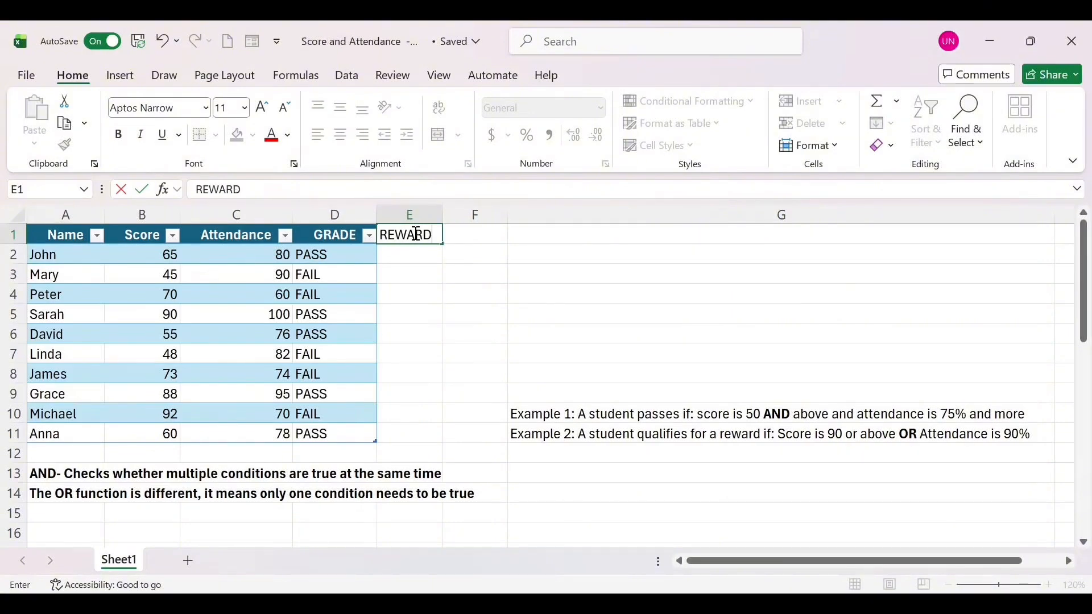
pyautogui.hotkey('ctrl', 'Return')
pyautogui.click(416, 256)
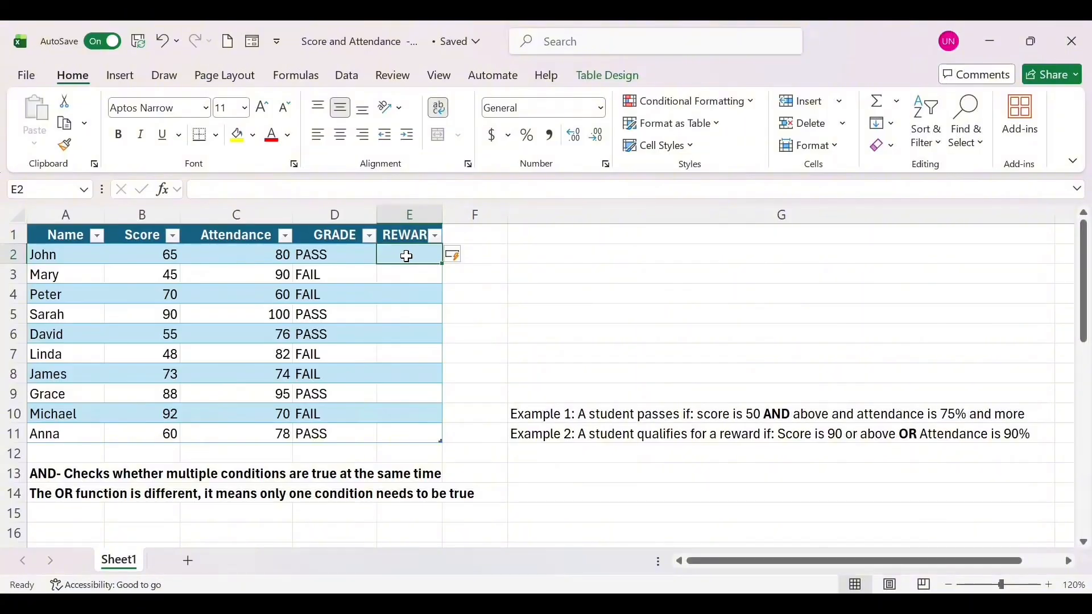
pyautogui.write('=IF')
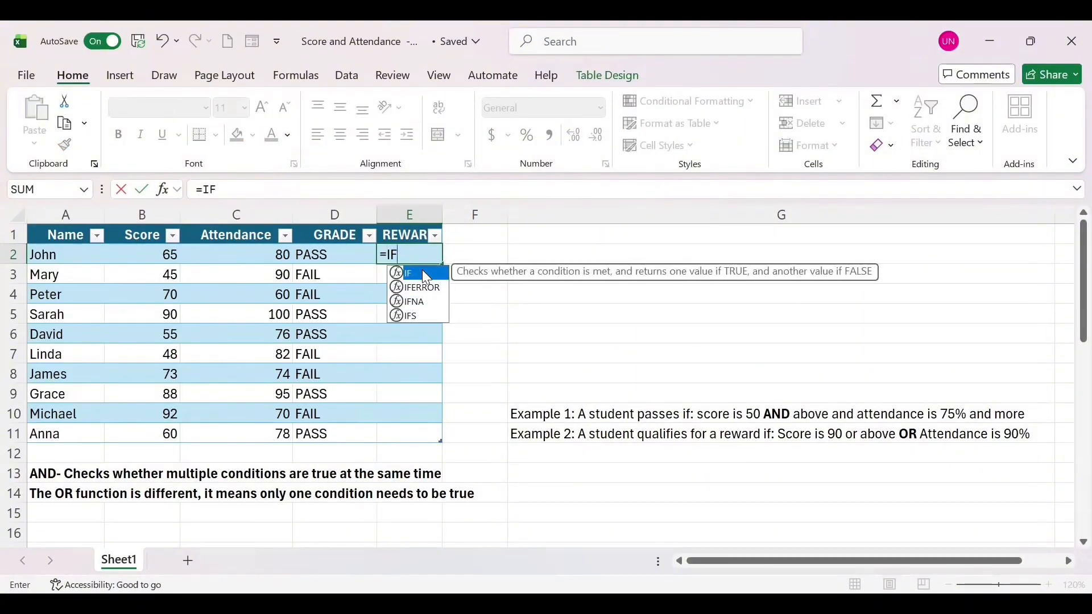
pyautogui.doubleClick(426, 279)
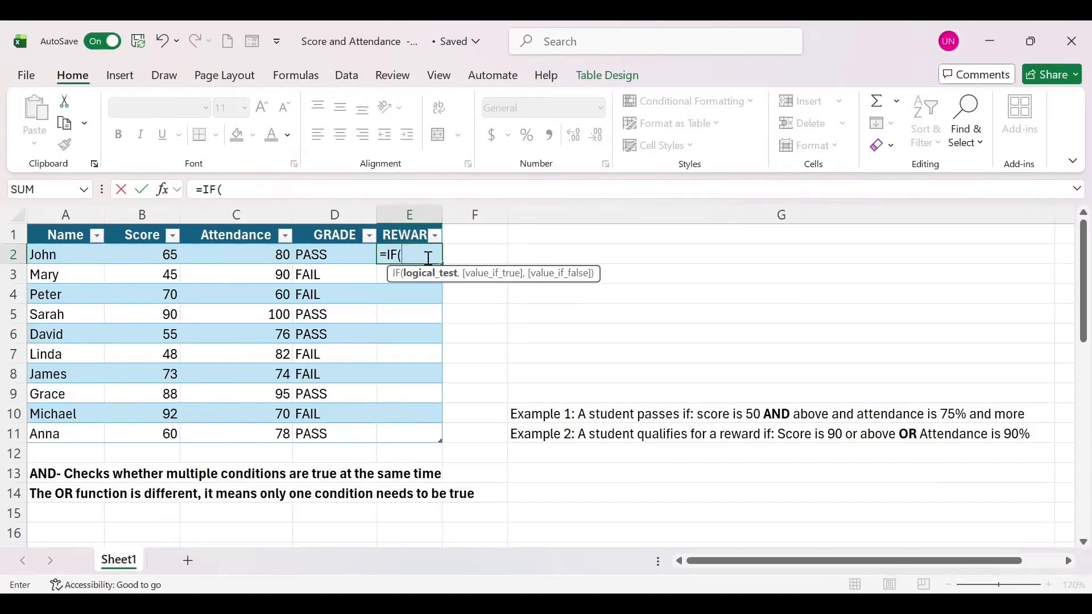
pyautogui.click(165, 256)
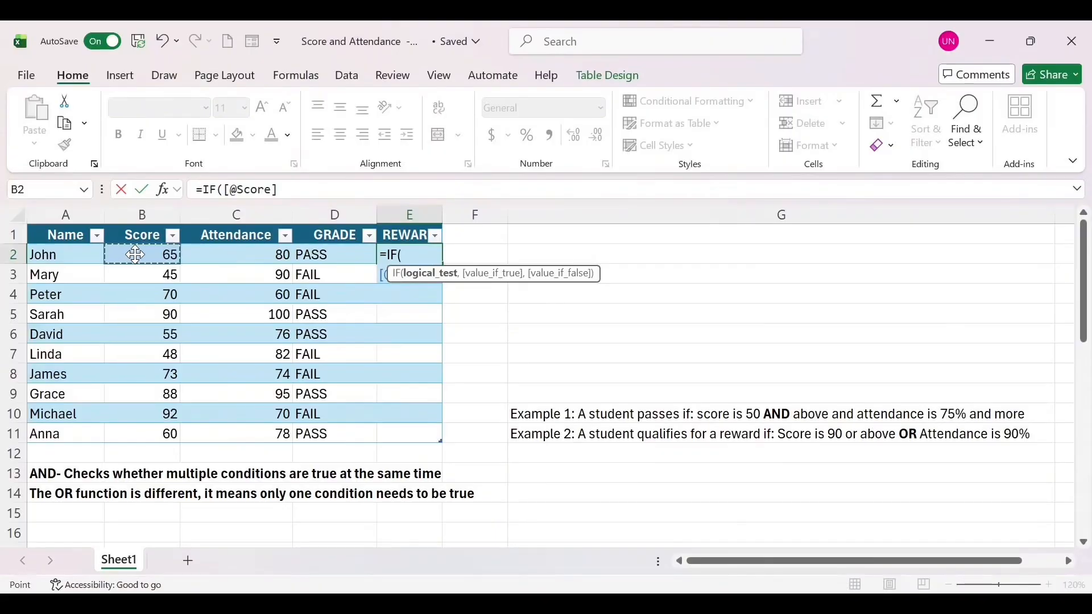
pyautogui.click(413, 249)
pyautogui.press('BackSpace')
pyautogui.press('BackSpace')
pyautogui.press('BackSpace')
pyautogui.press('BackSpace')
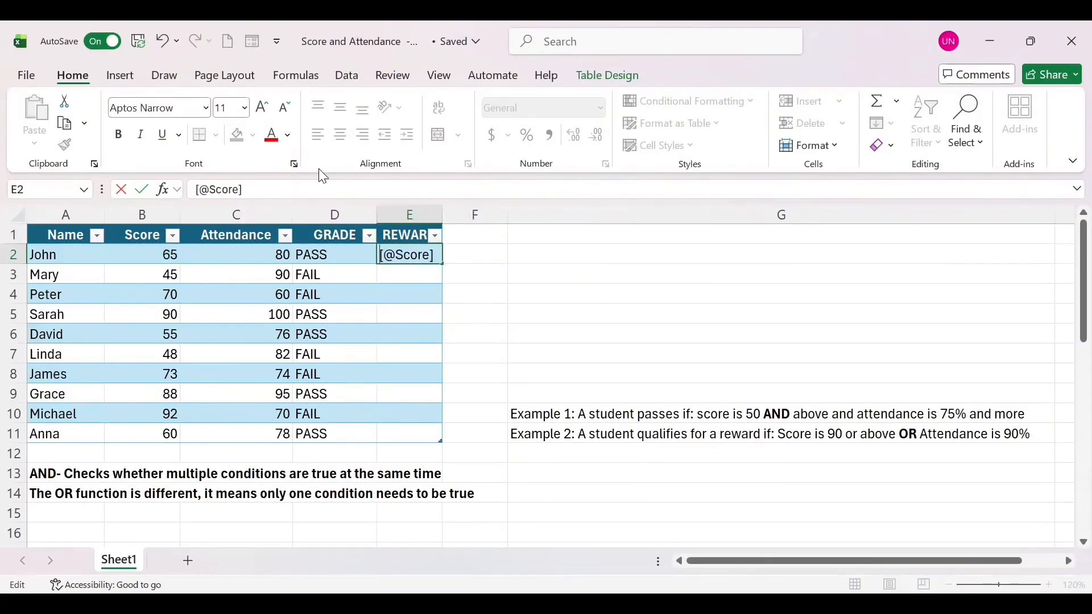
pyautogui.click(319, 195)
pyautogui.press('BackSpace')
pyautogui.press('BackSpace')
pyautogui.press('BackSpace')
pyautogui.press('BackSpace')
pyautogui.press('BackSpace')
pyautogui.press('BackSpace')
pyautogui.press('BackSpace')
pyautogui.press('BackSpace')
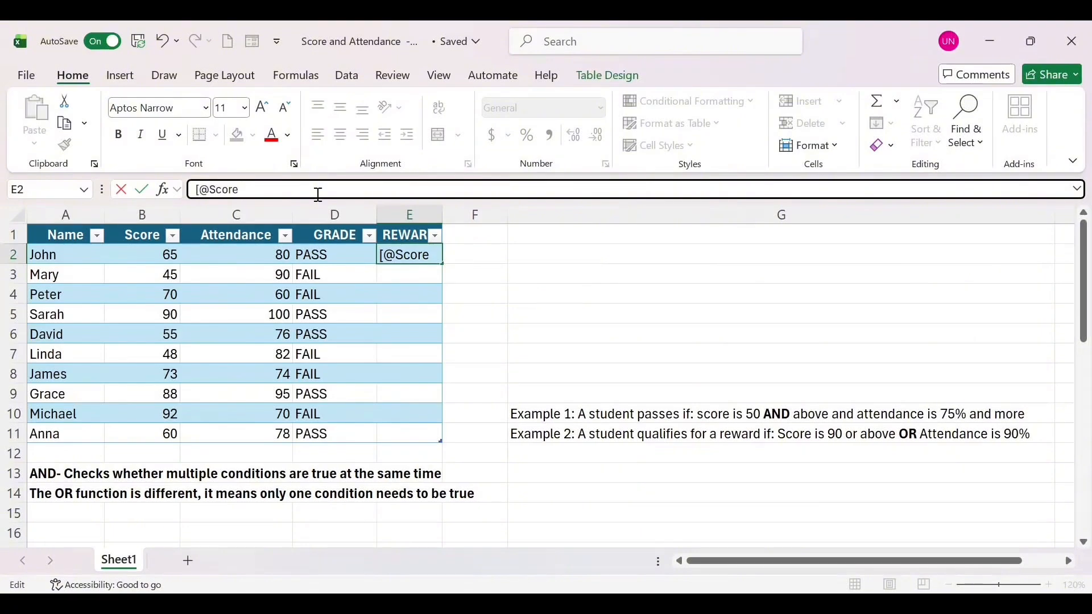
# - Begin the E2 formula as =IF(B2>=90,C2=100) to test the score and the attendance
pyautogui.click(422, 255)
pyautogui.write('=')
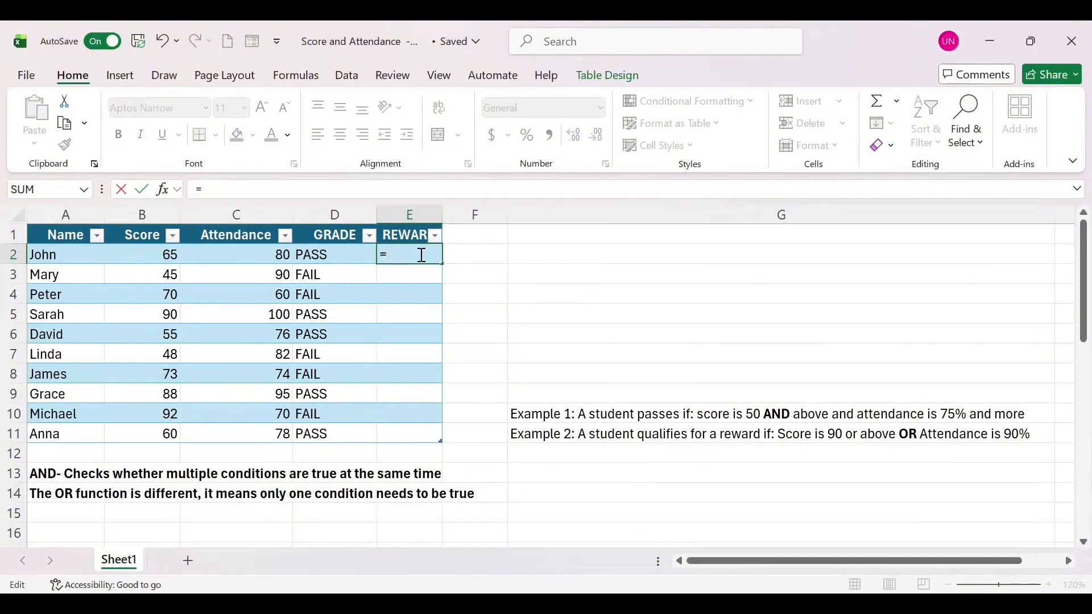
pyautogui.write('IF(')
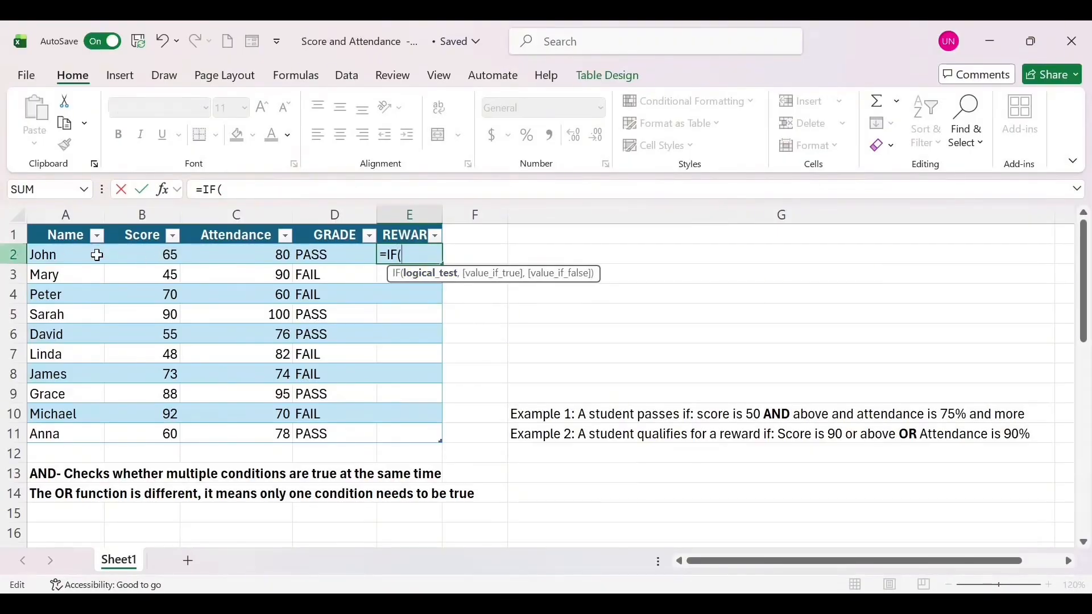
pyautogui.write('B')
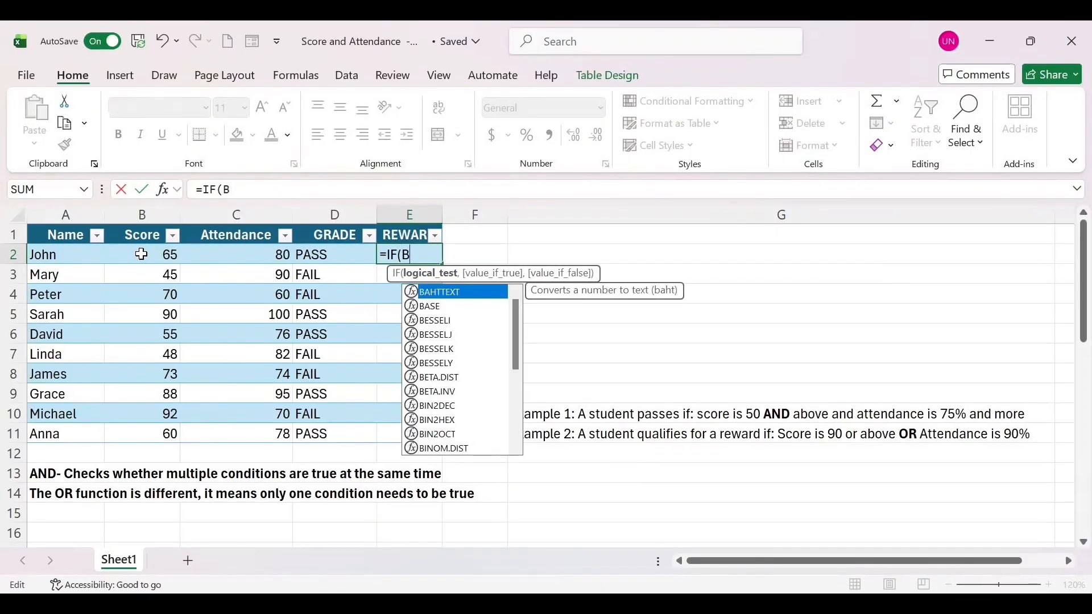
pyautogui.write('2')
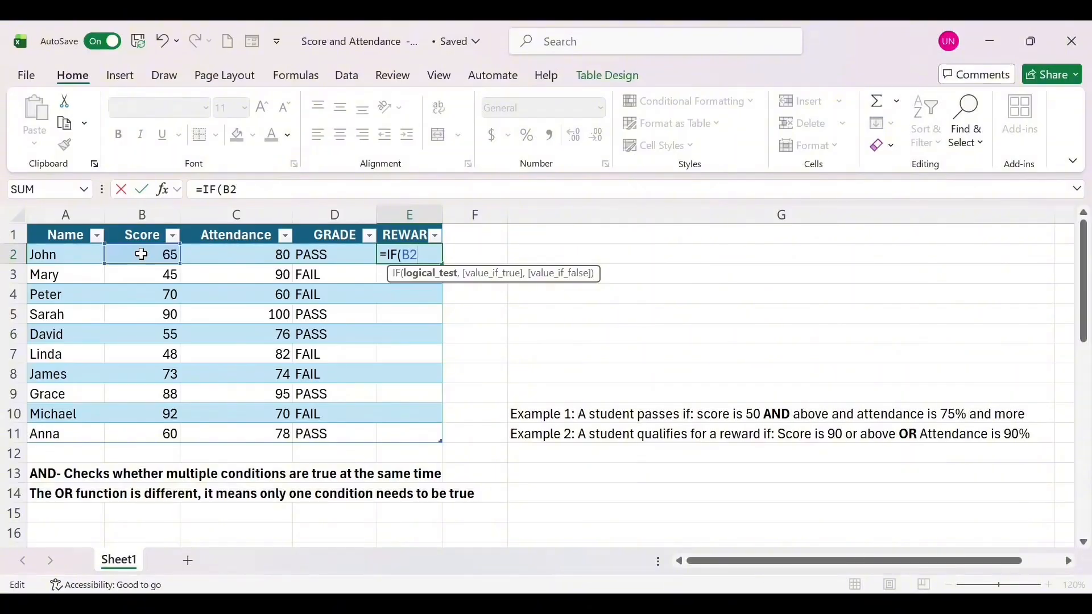
pyautogui.write('>=90')
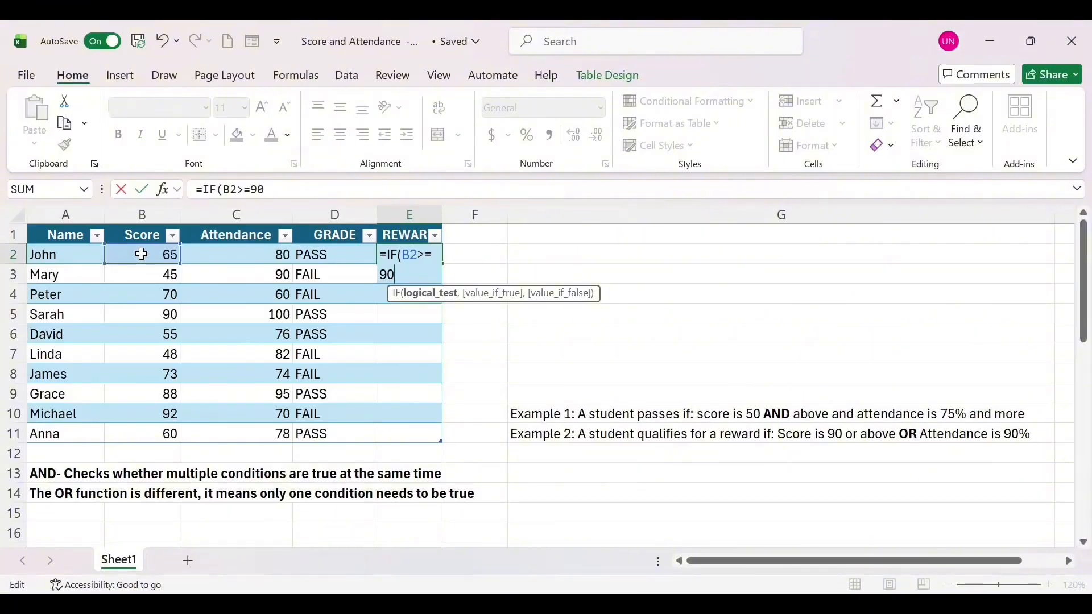
pyautogui.write(',')
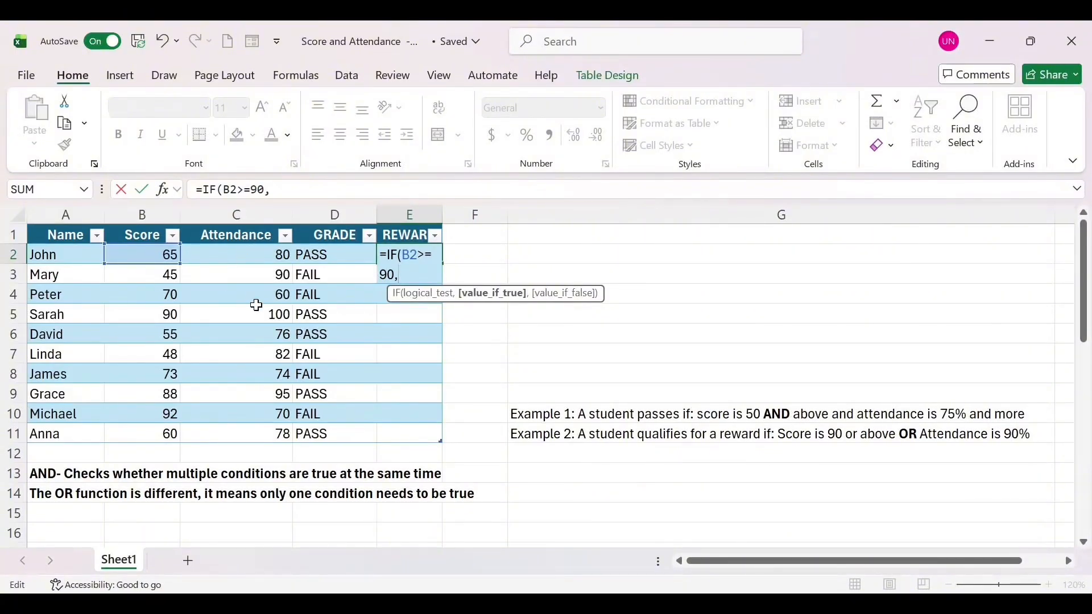
pyautogui.write('C2')
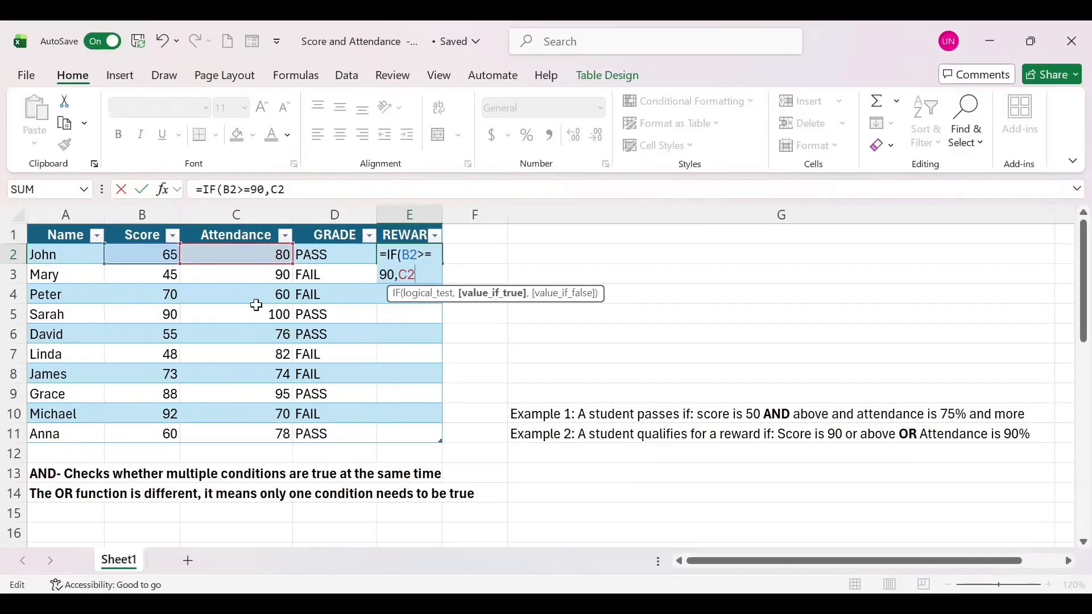
pyautogui.write('=100')
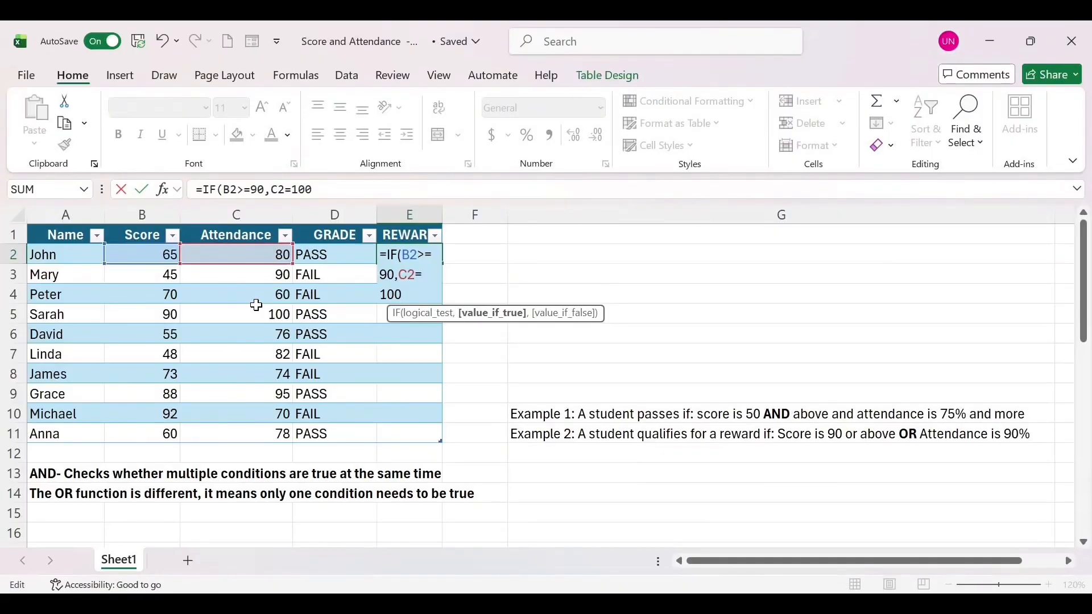
pyautogui.write(')')
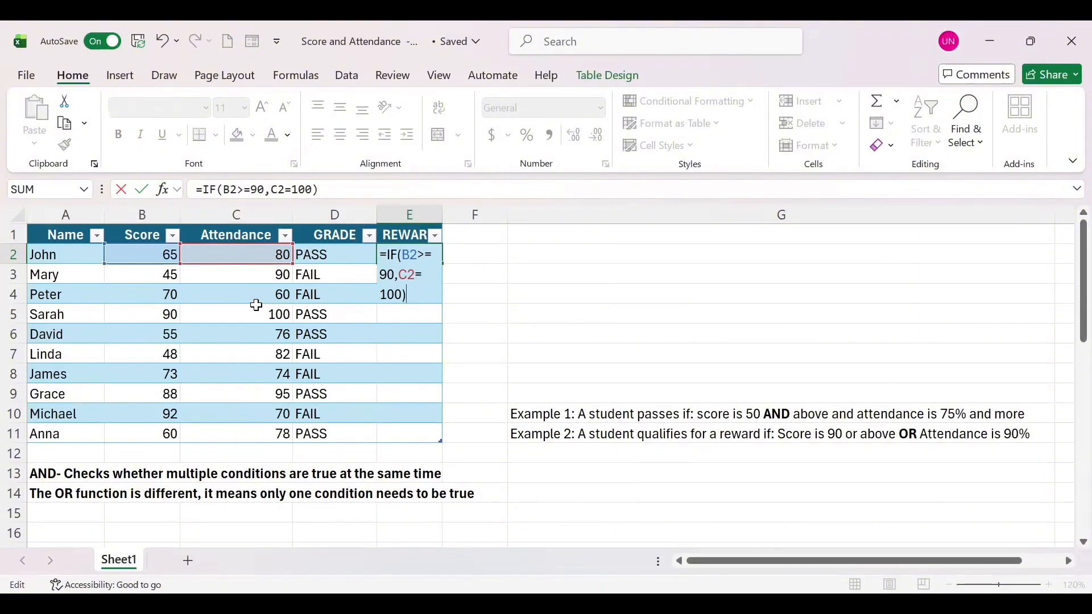
# - Complete the E2 formula with "REWARD" as the true result, "NO REWARD" as the false result and two closing parentheses
pyautogui.write(',')
pyautogui.write('"')
pyautogui.write('PAD')
pyautogui.press('BackSpace')
pyautogui.press('BackSpace')
pyautogui.press('BackSpace')
pyautogui.press('BackSpace')
pyautogui.write('"RE')
pyautogui.write('WA')
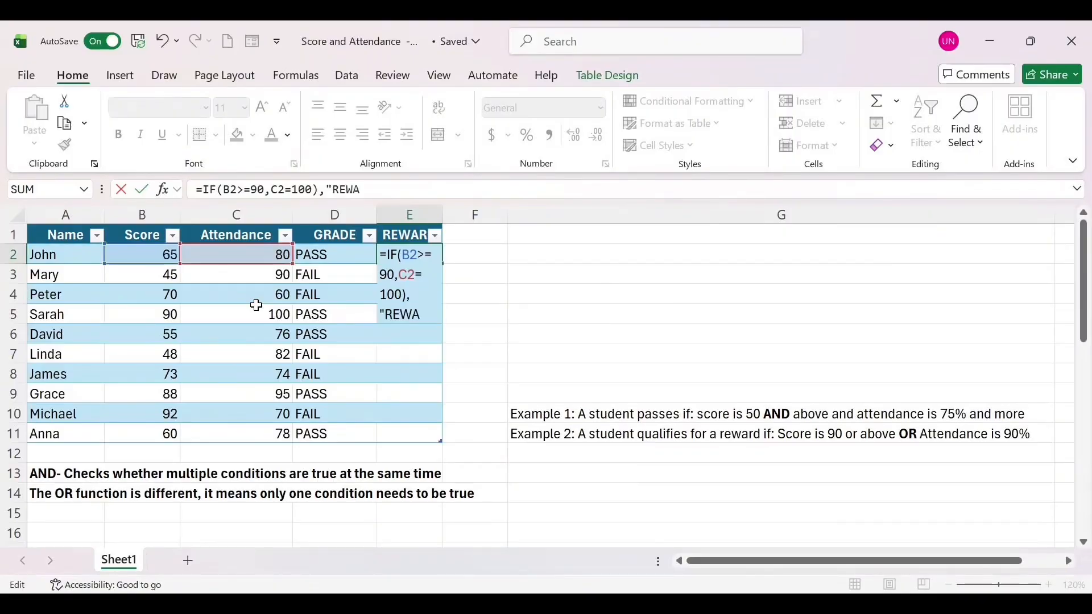
pyautogui.write('RD","NO ')
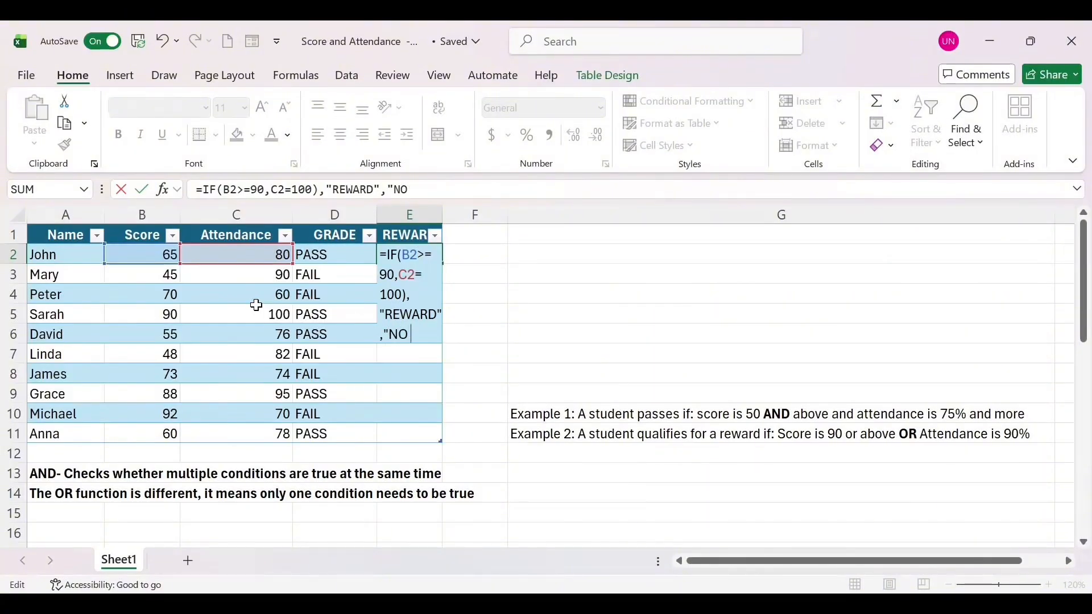
pyautogui.write('REWARD')
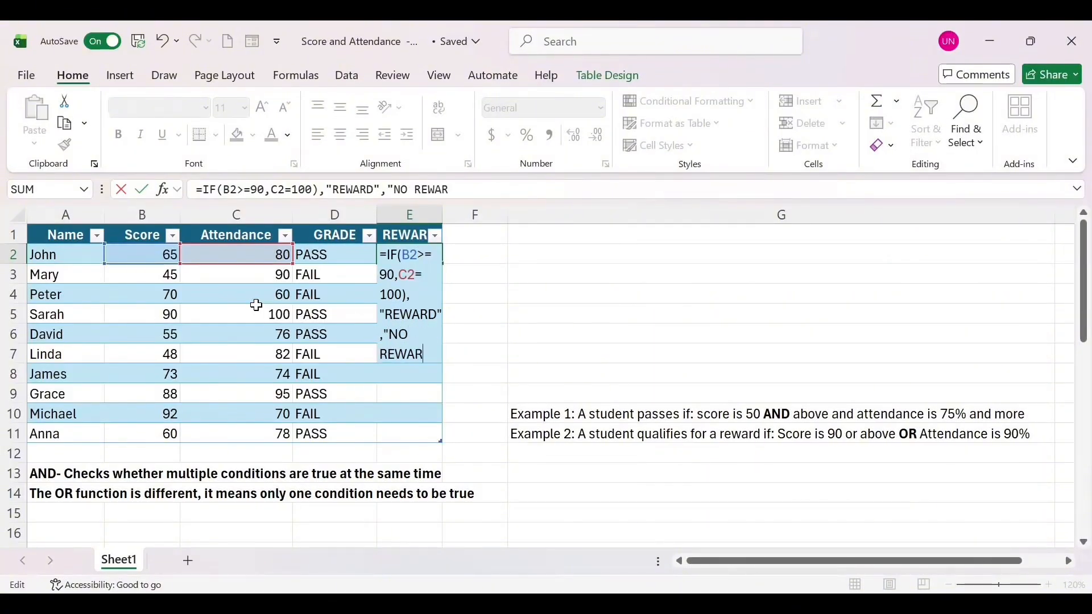
pyautogui.write('"))')
# - Wrap the E2 conditions in an OR function and commit =IF(OR(B2>=90,C2=100),"REWARD","NO REWARD"), accepting the proposed parenthesis correction
pyautogui.click(215, 193)
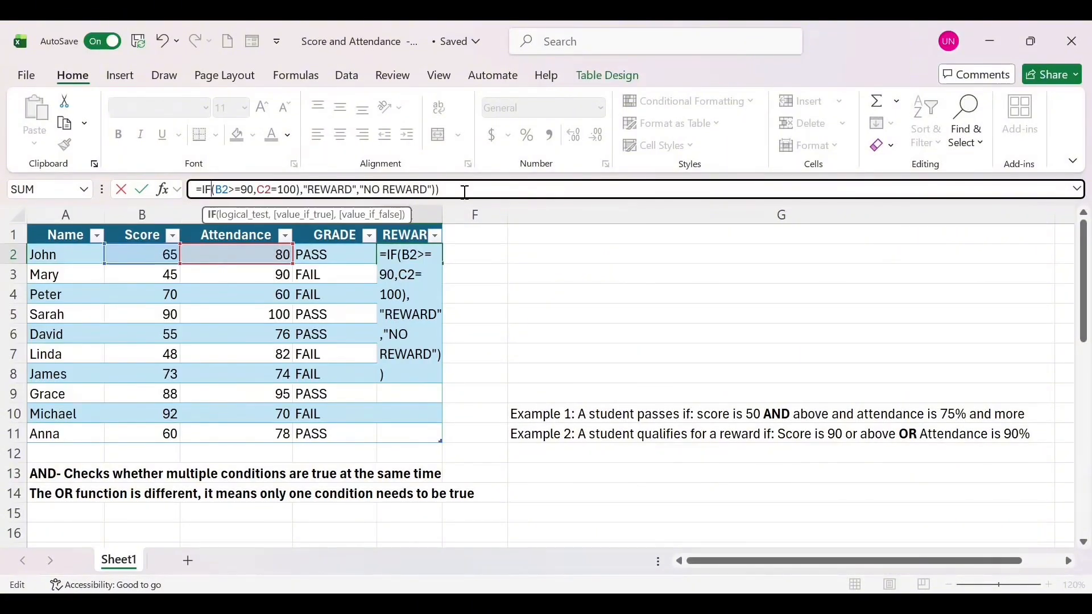
pyautogui.write('(')
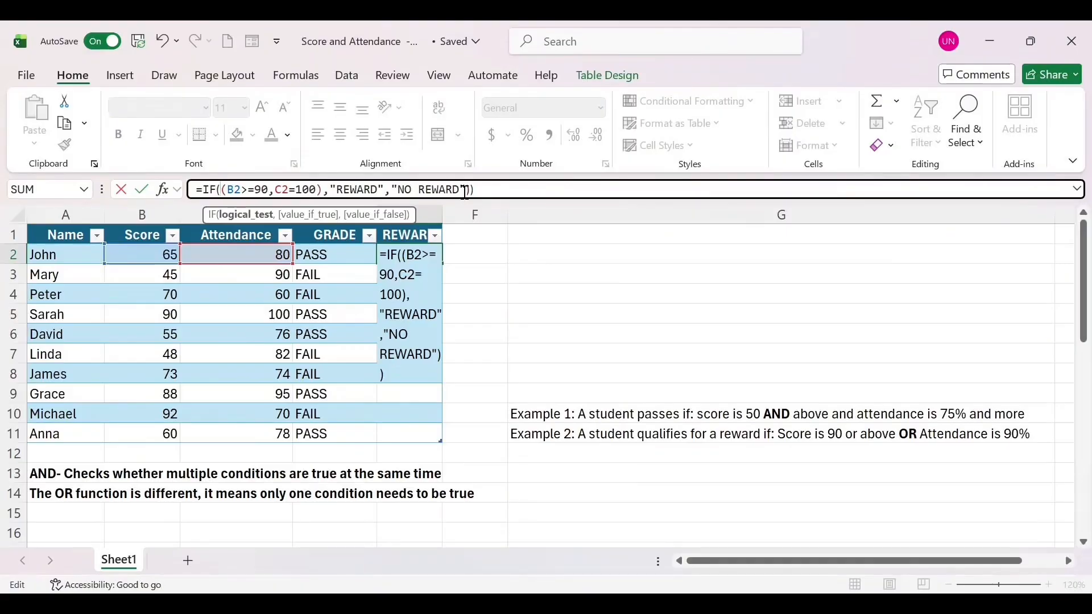
pyautogui.write('OR')
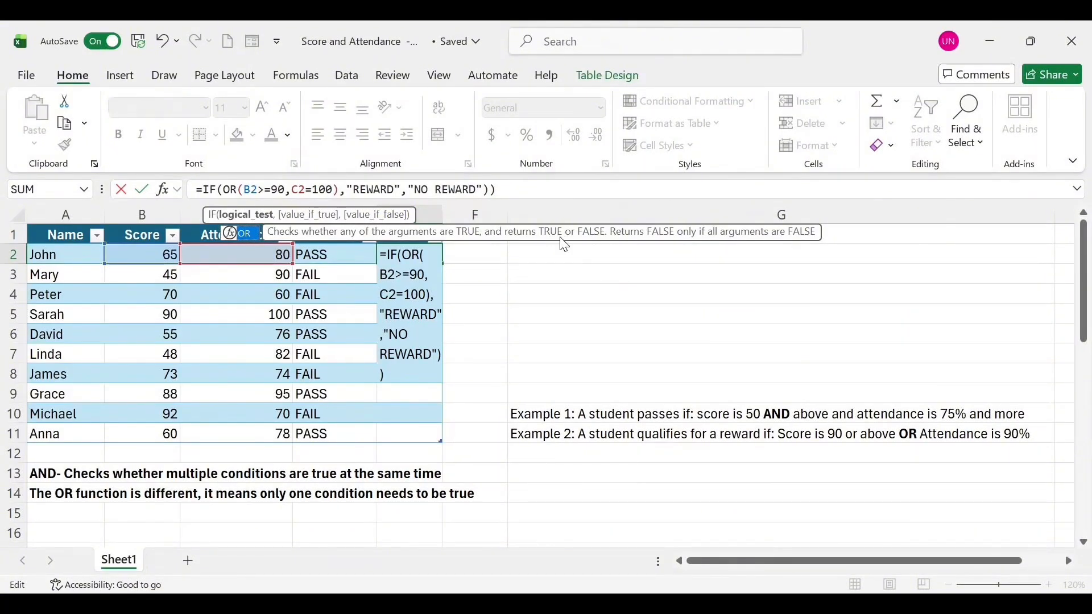
pyautogui.press('Return')
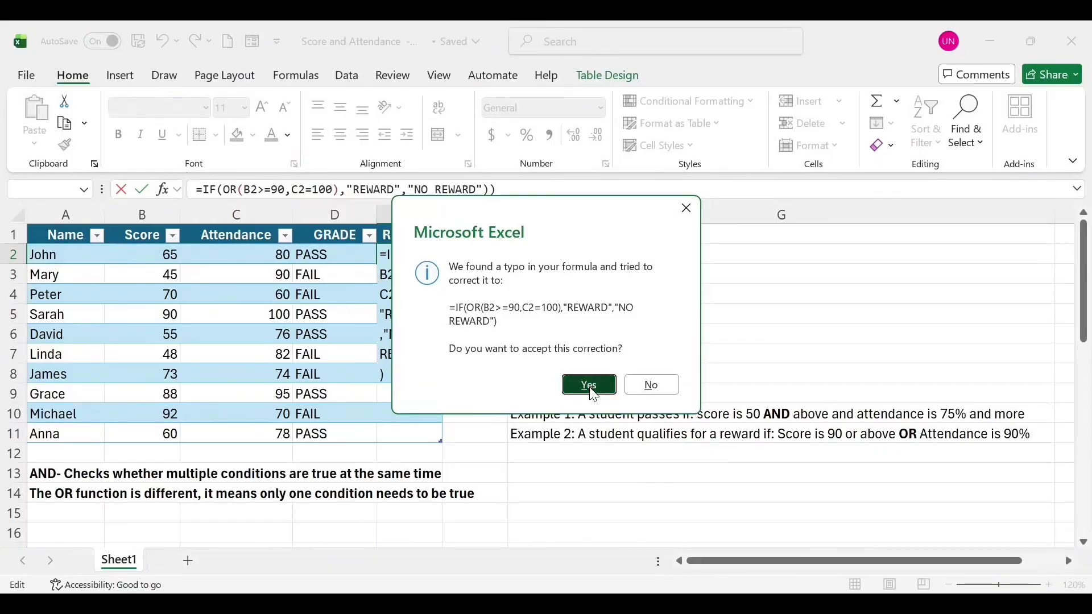
pyautogui.click(589, 386)
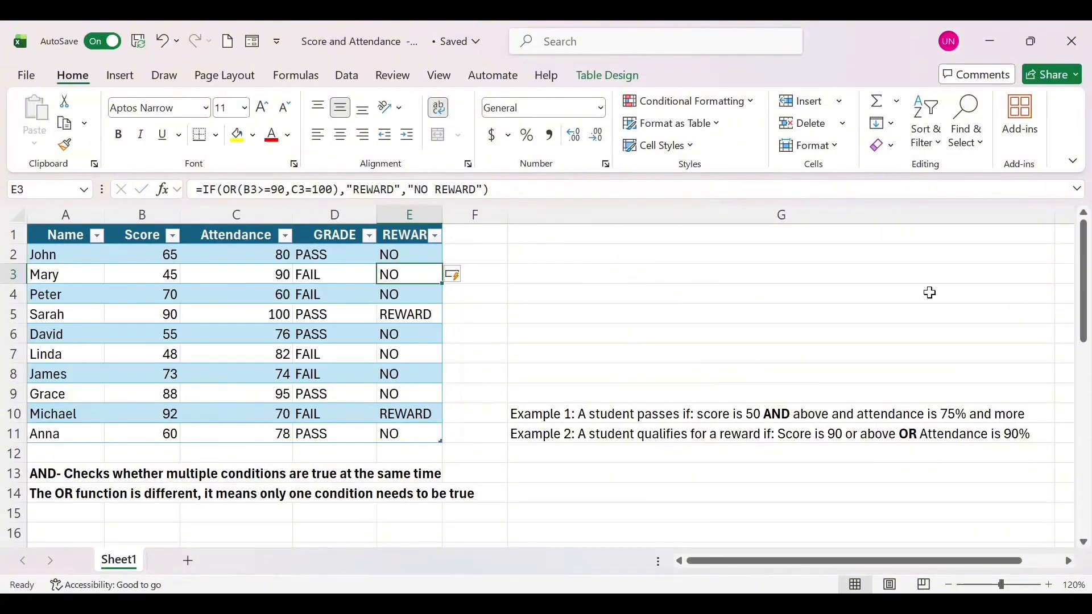
# - Go to the "Now try:" practice table and its two tasks further down the sheet
pyautogui.moveTo(1069, 286); pyautogui.dragTo(1068, 488)
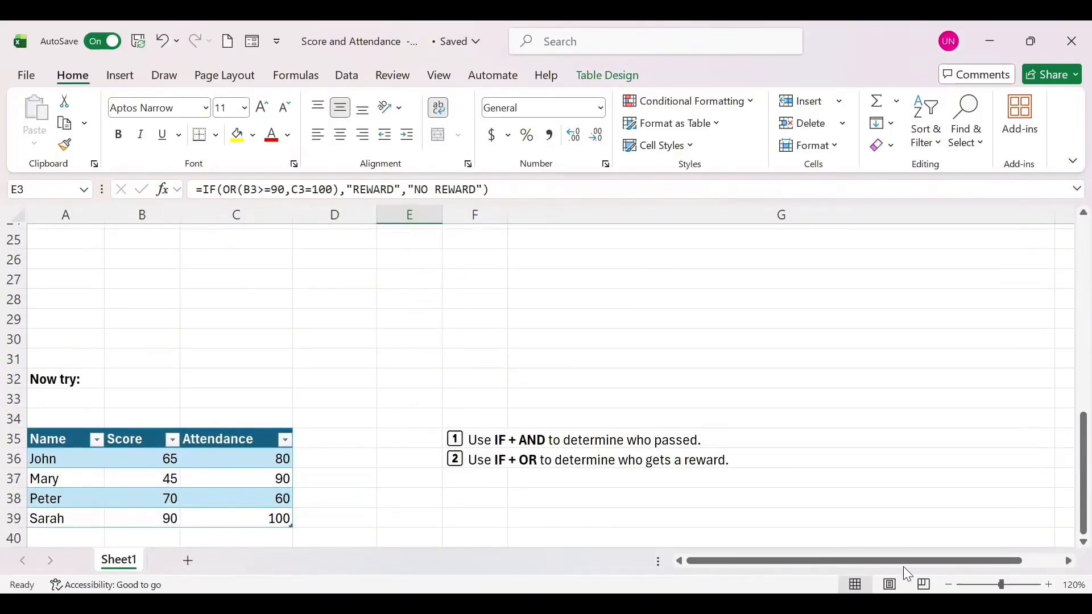